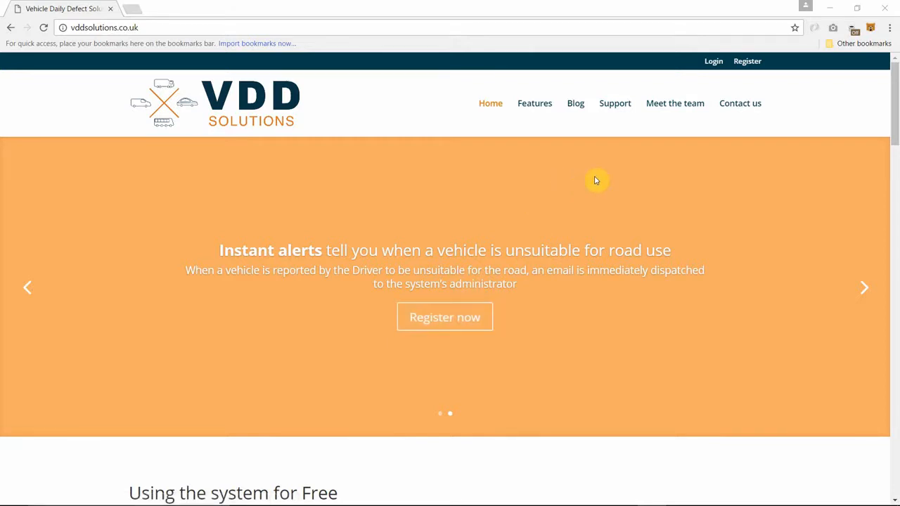
- Open the Vehicle Daily Defects login box and switch to its Register form
left_click(743, 63)
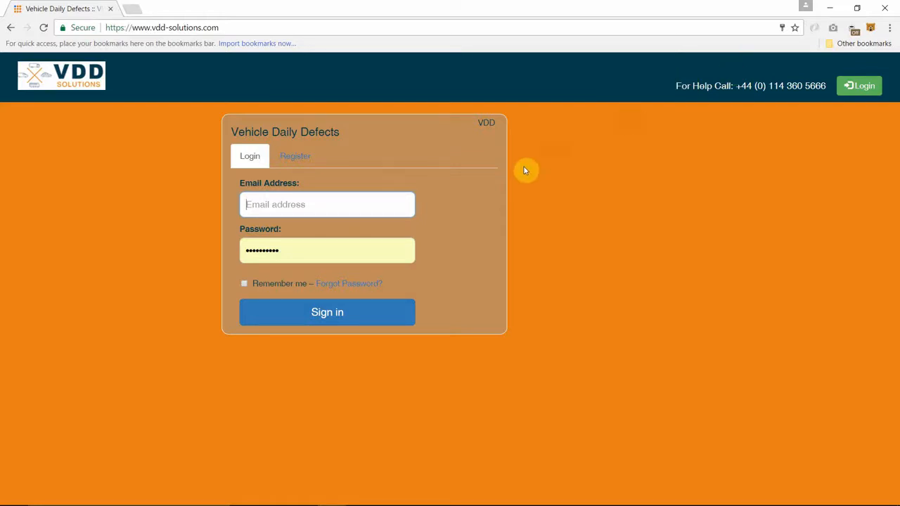
left_click(286, 161)
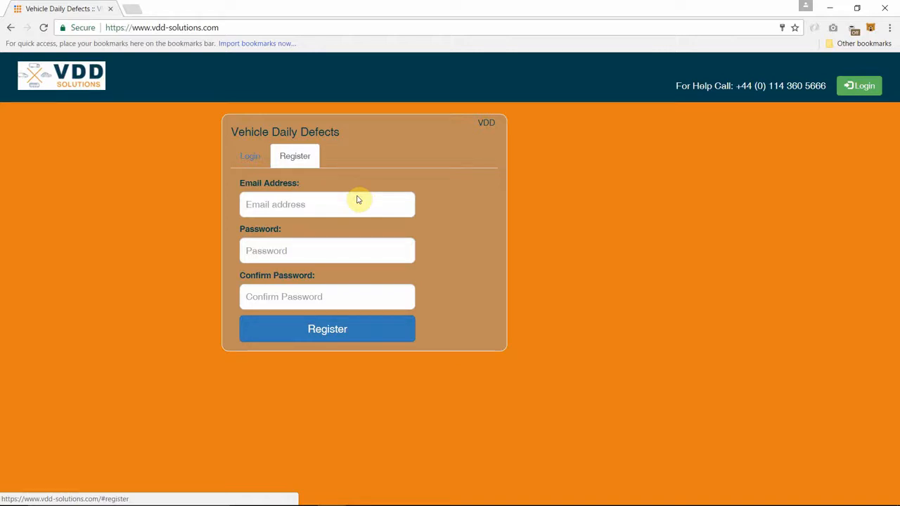
- Enter the account email address, a password and its confirmation, and submit the registration
left_click(351, 257)
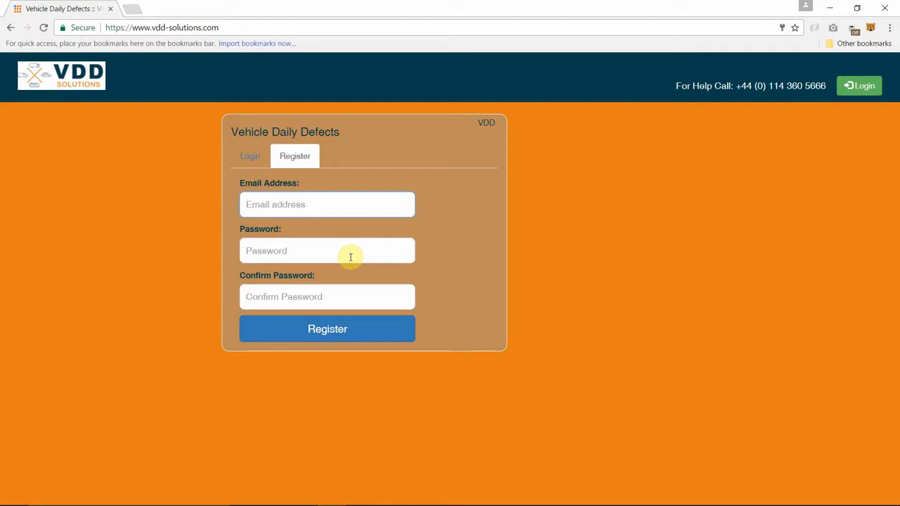
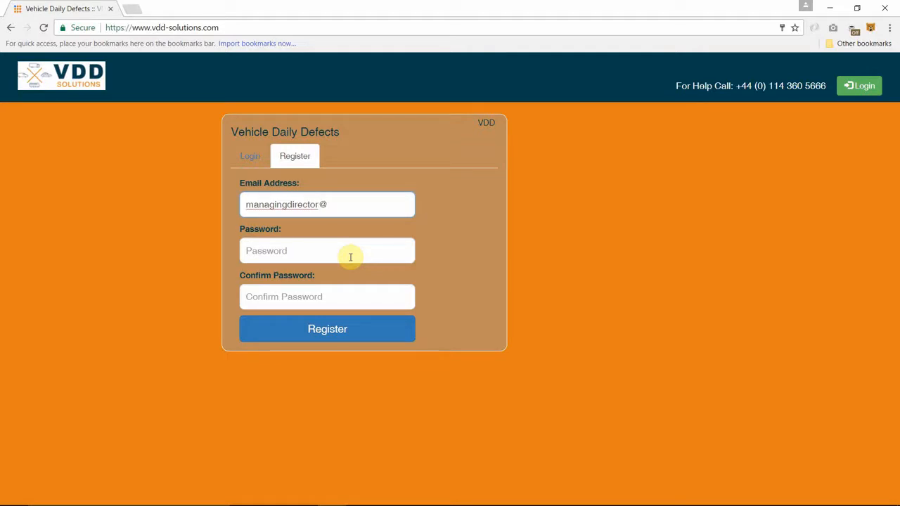
left_click(350, 257)
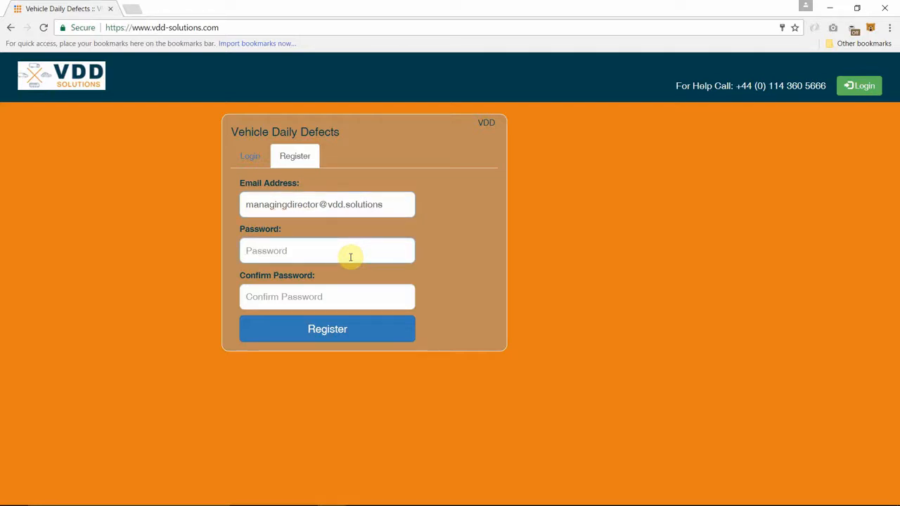
type("•••••")
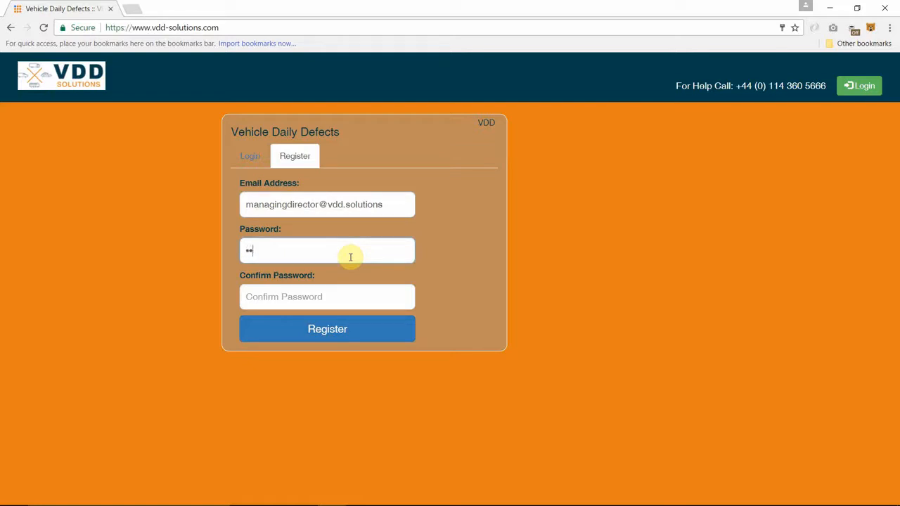
type("•••••")
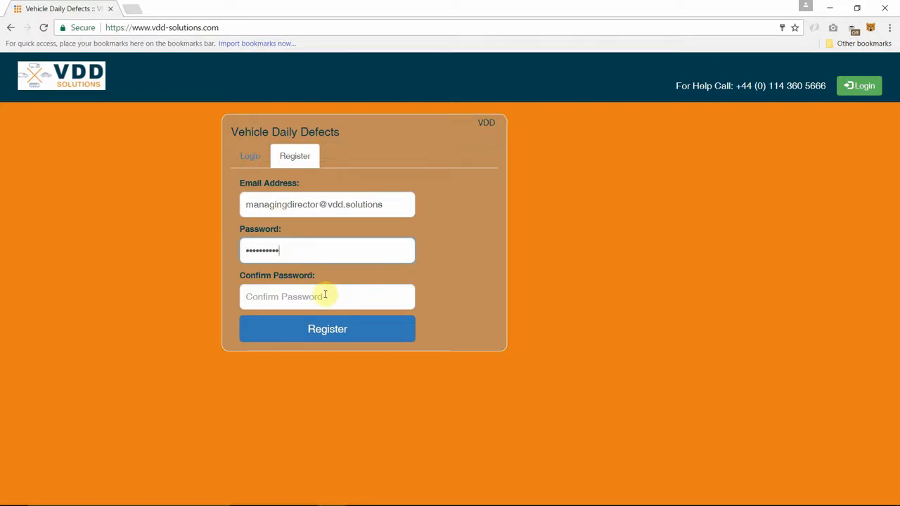
key("Tab")
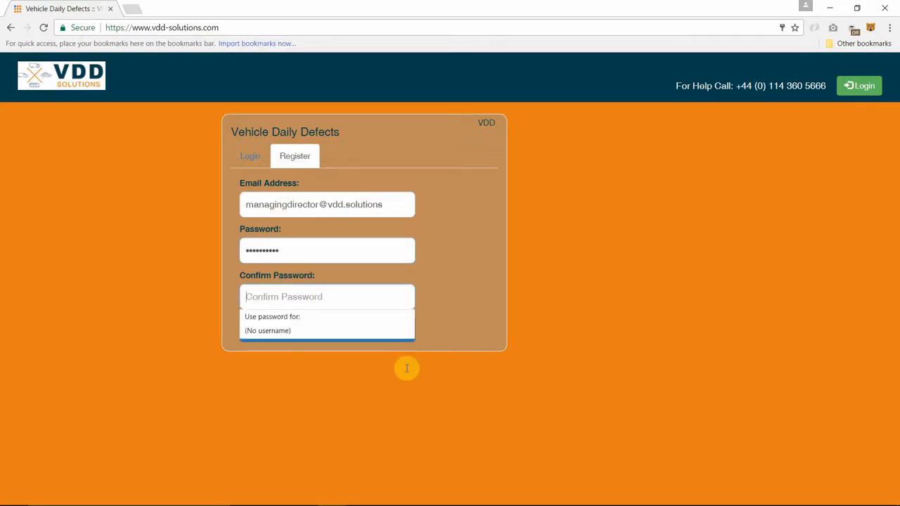
type("••••")
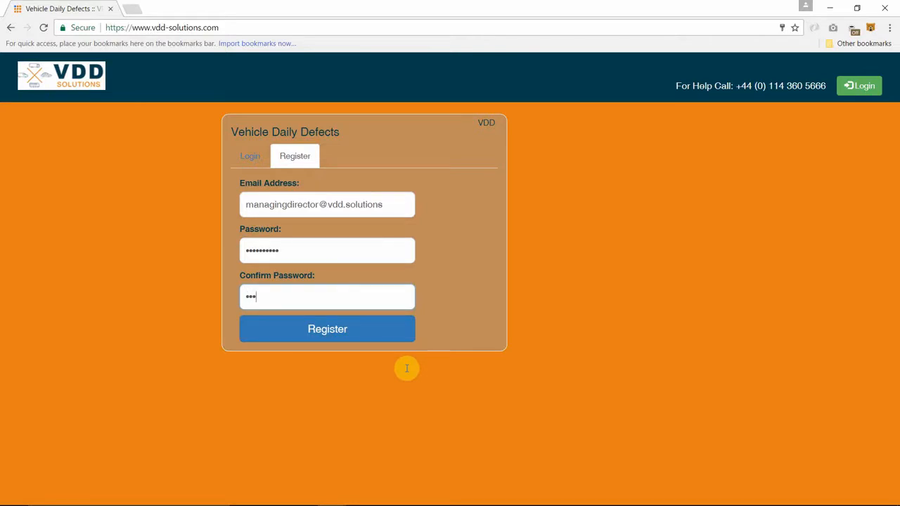
type("••••••")
left_click(327, 332)
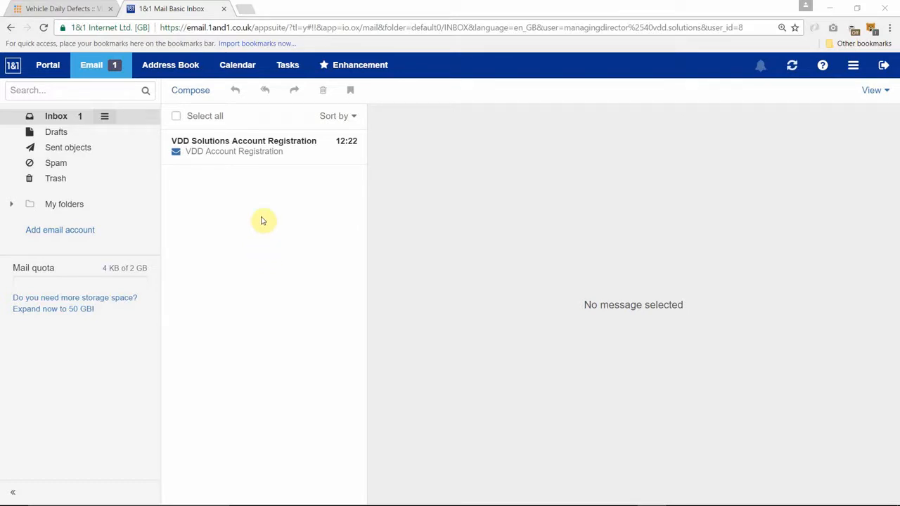
- Open the VDD Solutions Account Registration email and follow its validation link
left_click(234, 146)
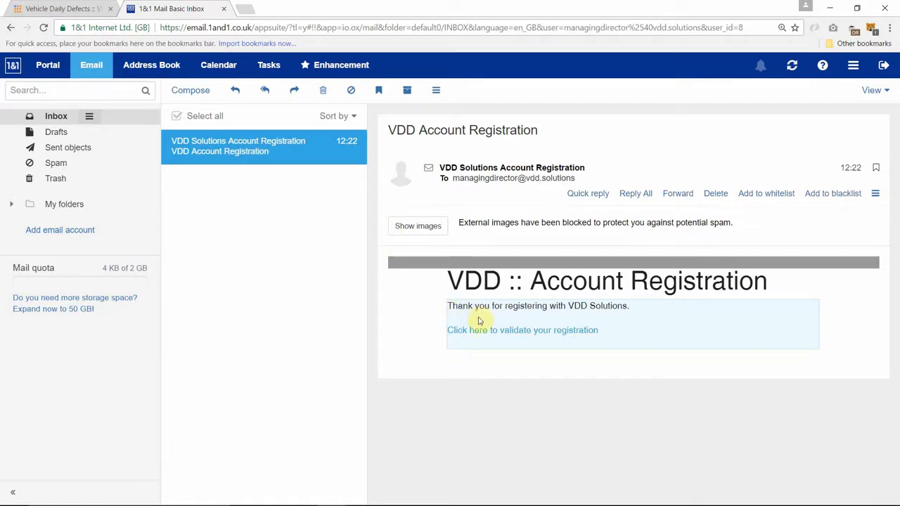
left_click(513, 336)
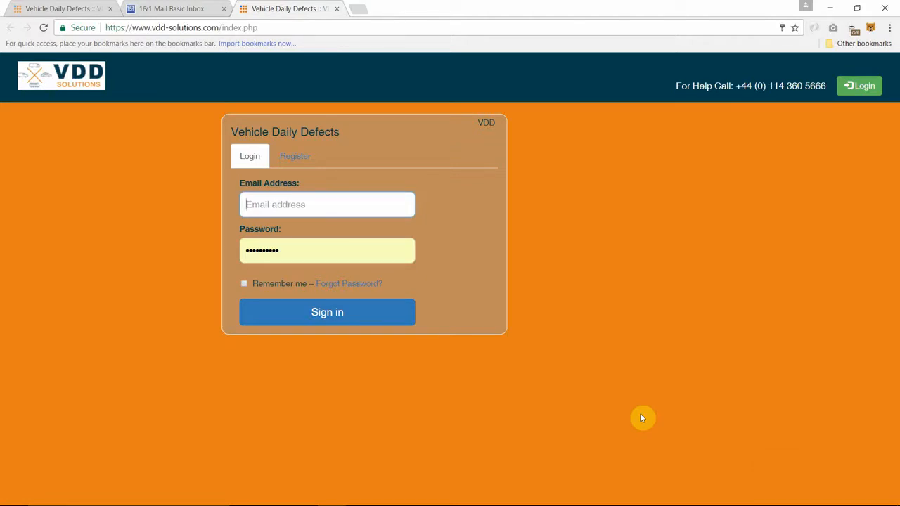
- Sign in with the account email and password, with Remember me ticked
type("d")
key("BackSpace")
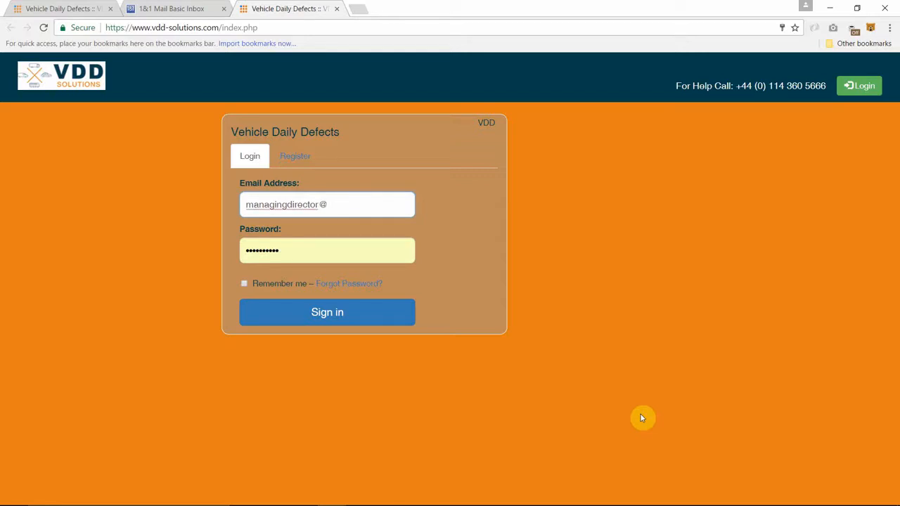
key("Tab")
type("*****")
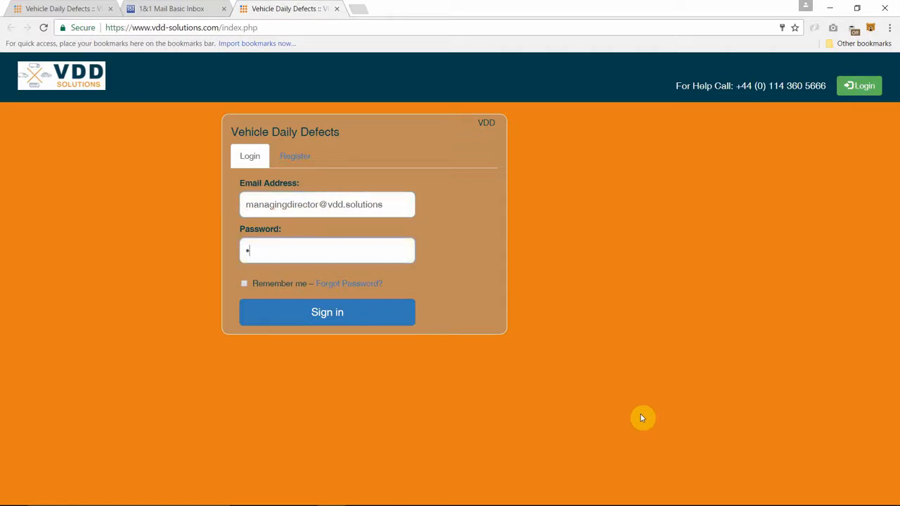
type("****")
left_click(264, 288)
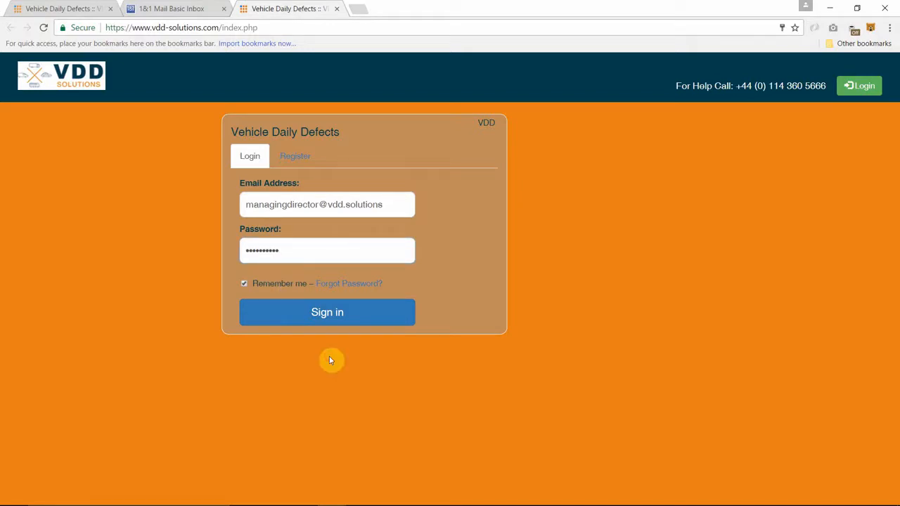
left_click(281, 315)
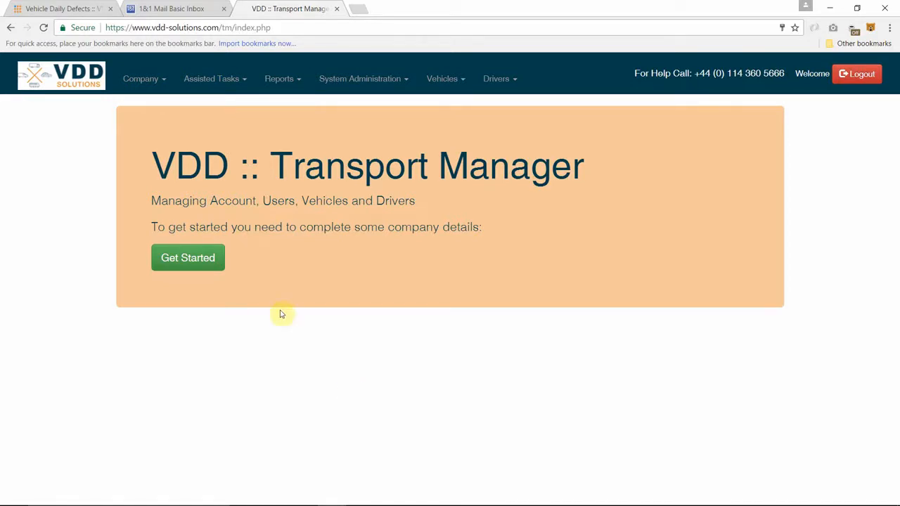
- Start company setup with Get Started on the Transport Manager page
left_click(183, 262)
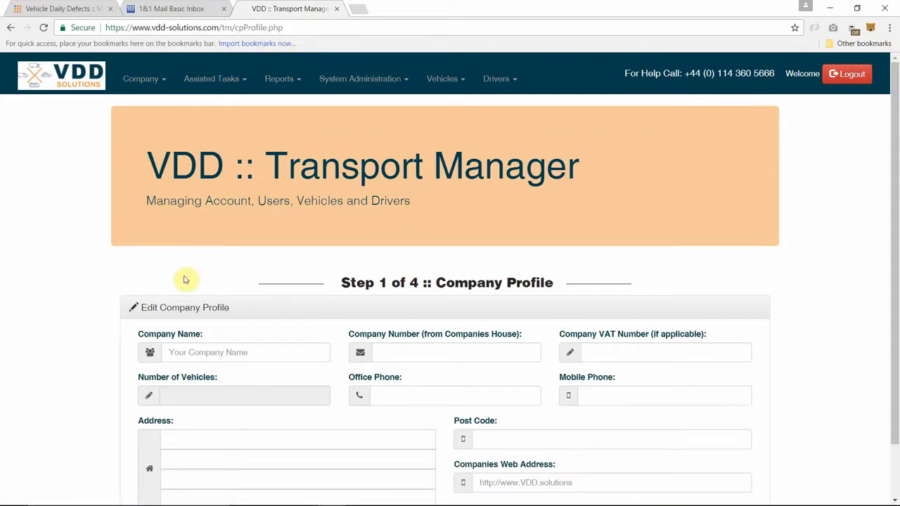
scroll(225, 331, "down", 1)
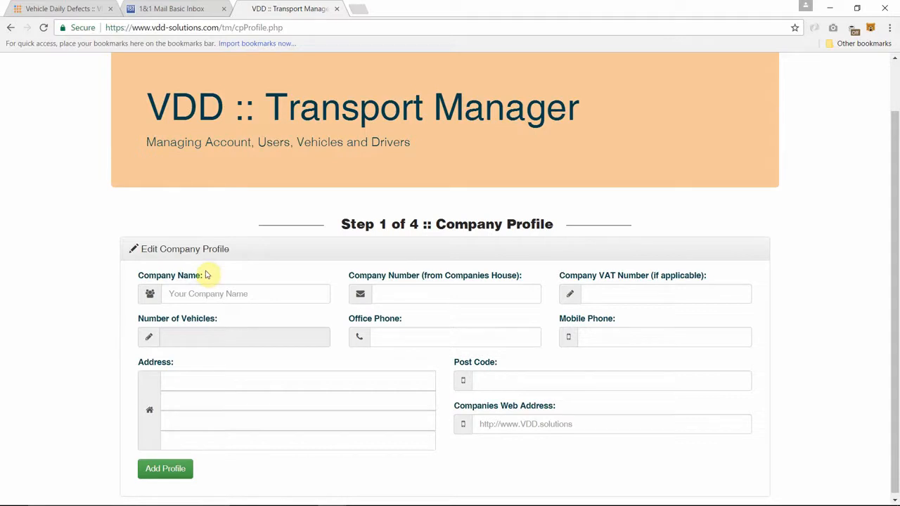
left_click(240, 294)
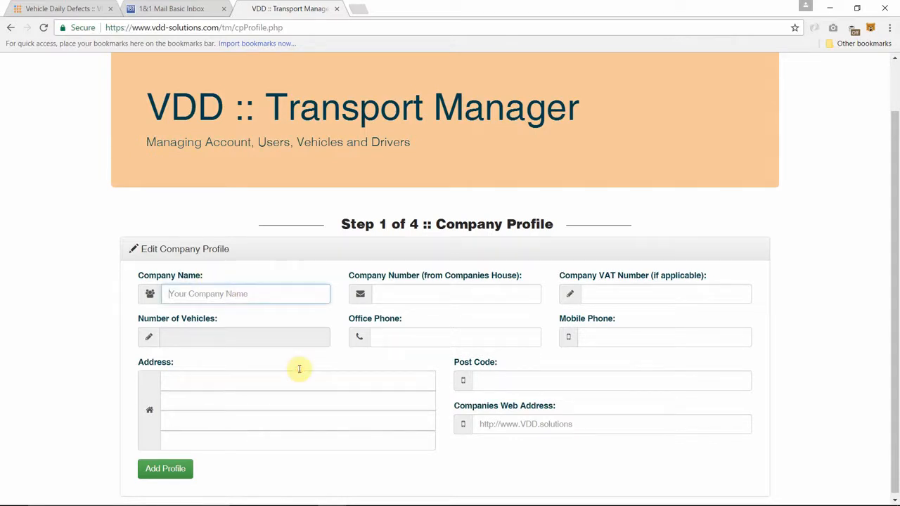
type("V")
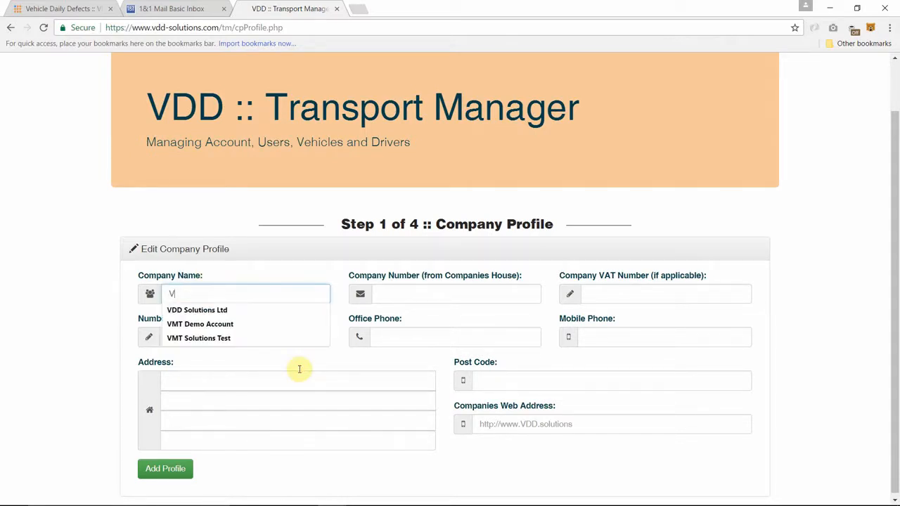
type("D")
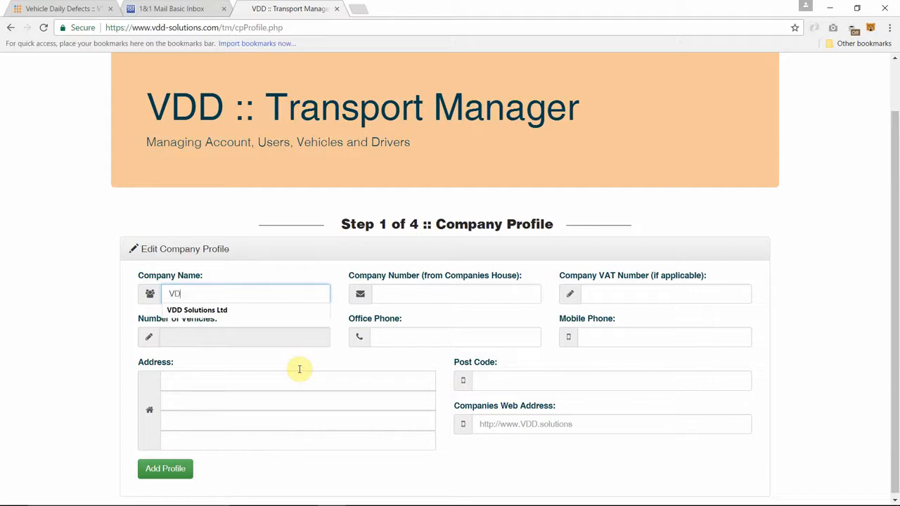
type("D Solutions Ltd")
left_click(232, 309)
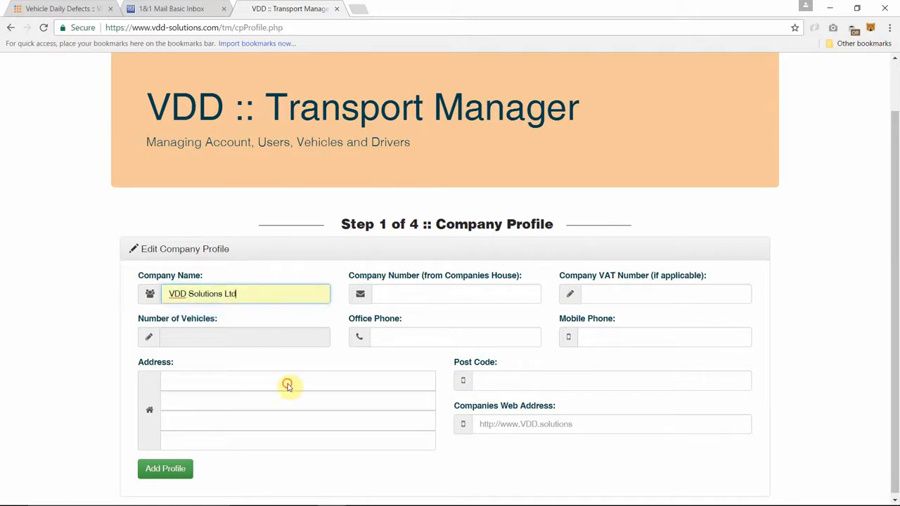
left_click(425, 294)
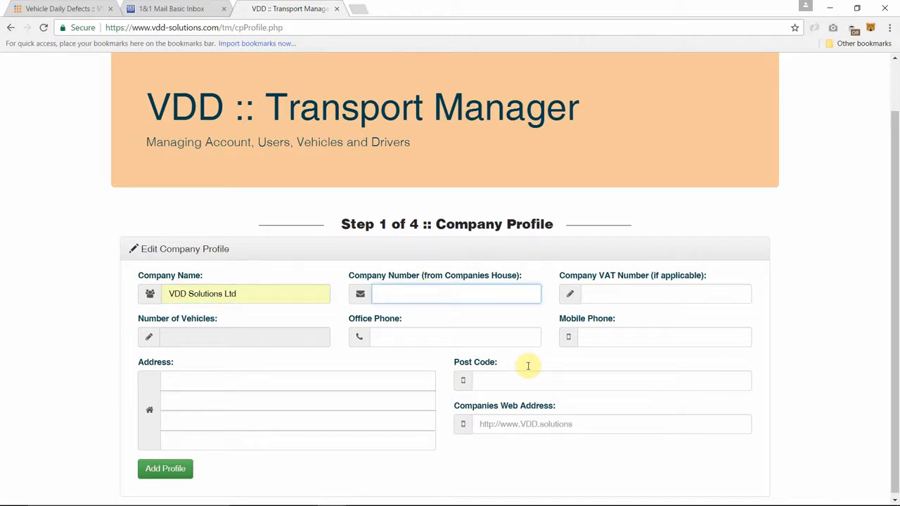
type("123456789")
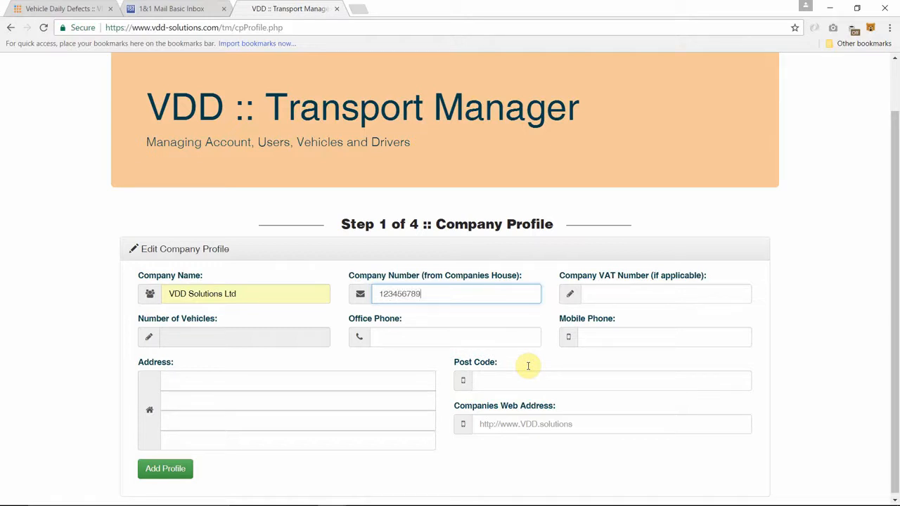
left_click(615, 301)
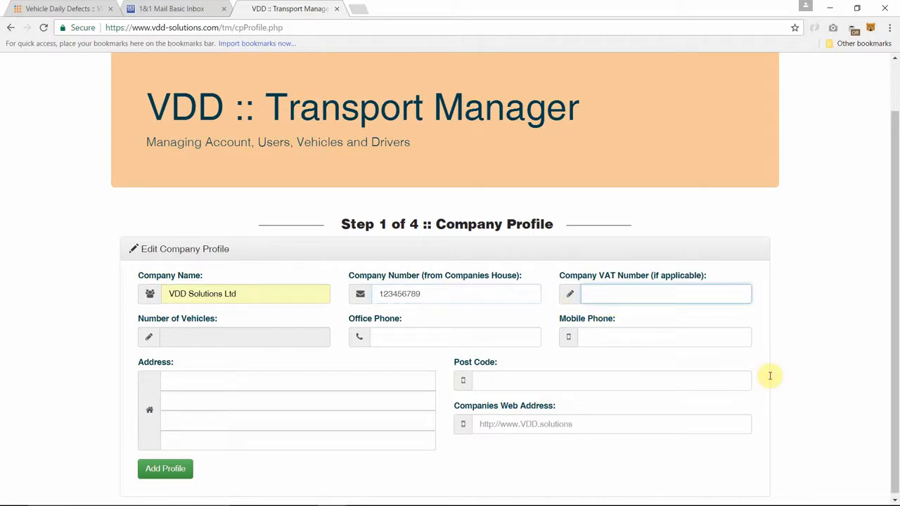
type("1234567-09876")
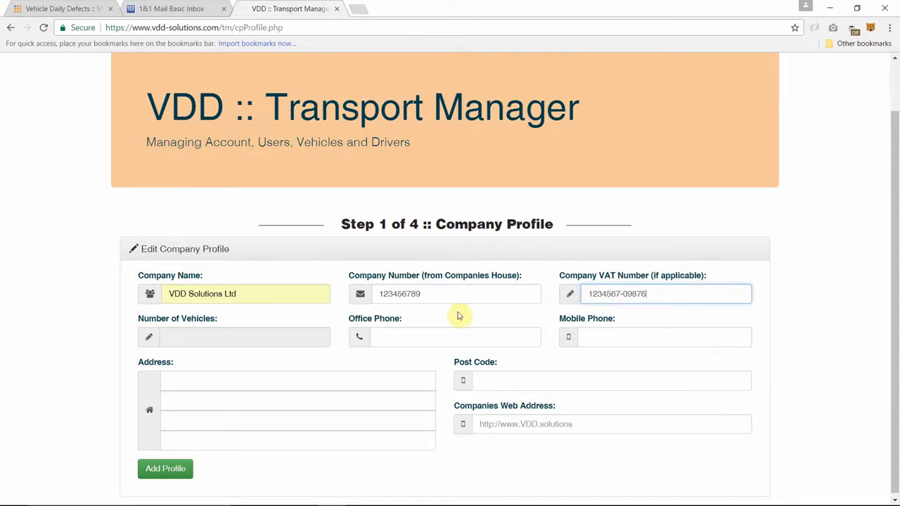
left_click(283, 341)
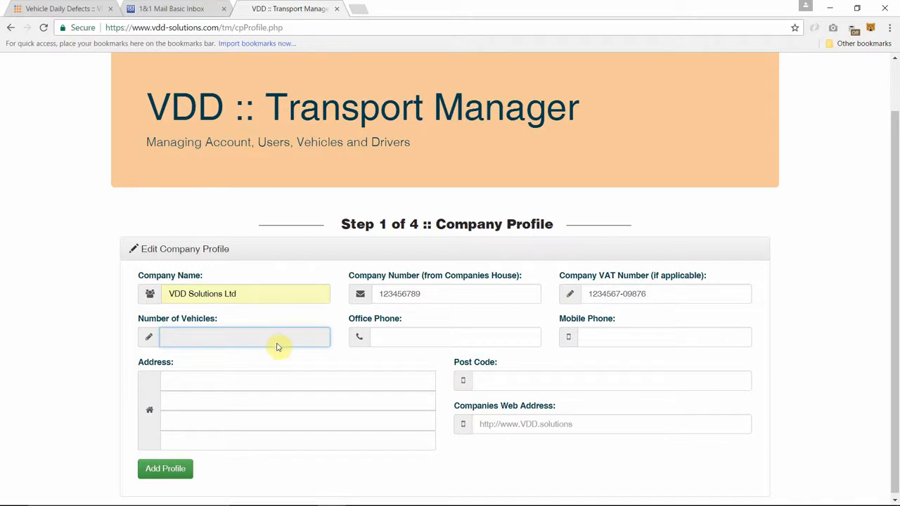
- Enter the company's office and mobile phone numbers, using the same number for both
left_click(407, 337)
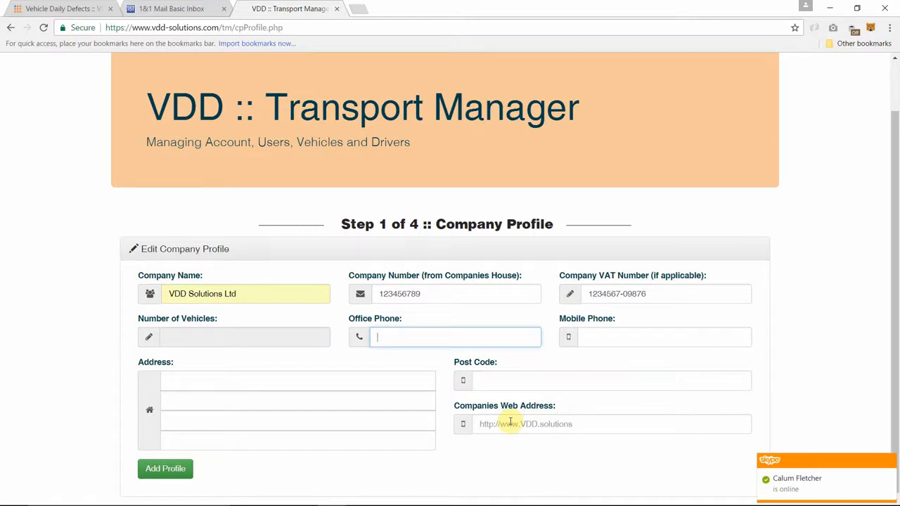
scroll(511, 422, "up", 2)
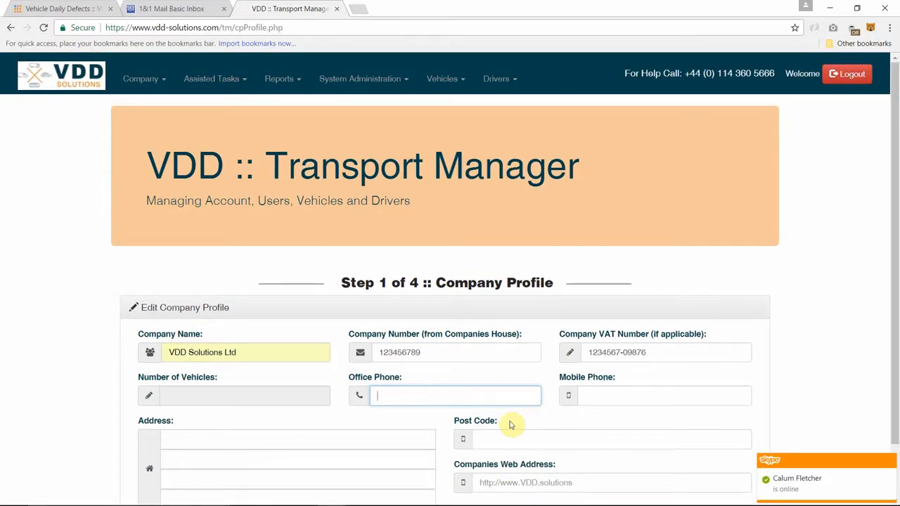
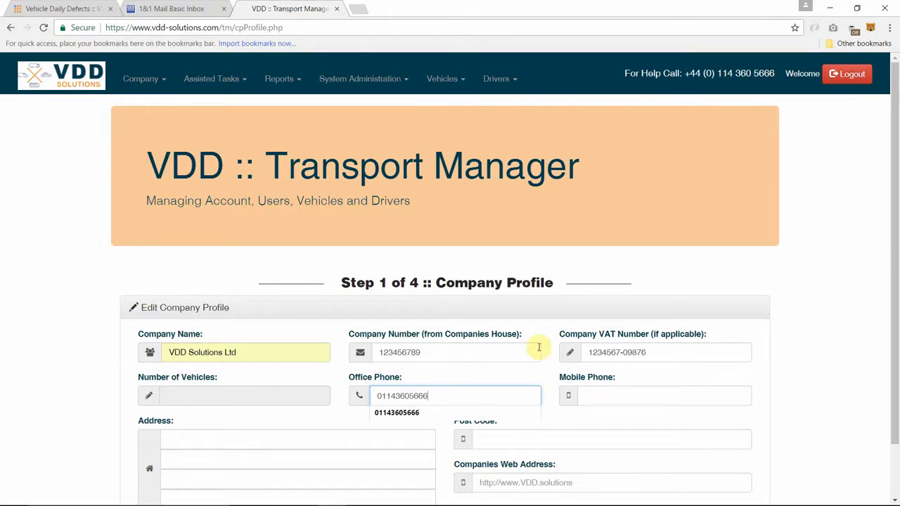
left_click(594, 395)
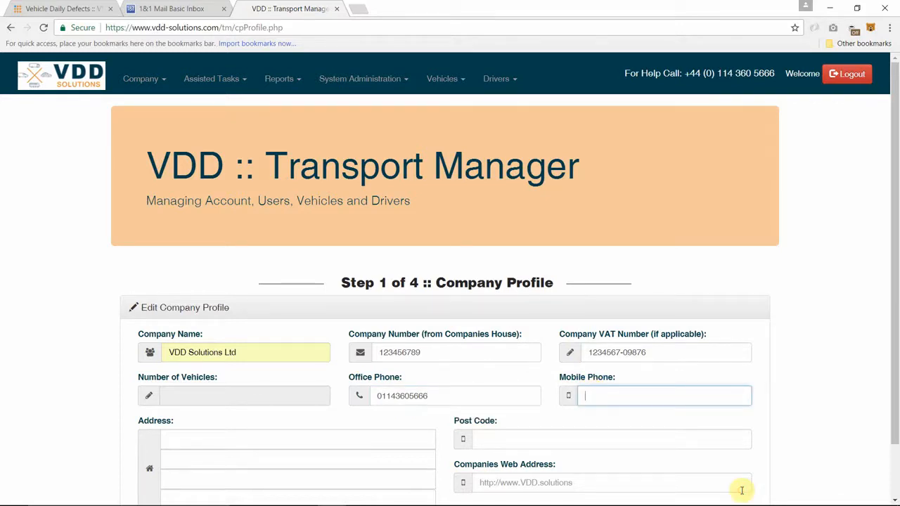
- Fill the four address lines with the street, village, town and county, then the post code
left_click(281, 439)
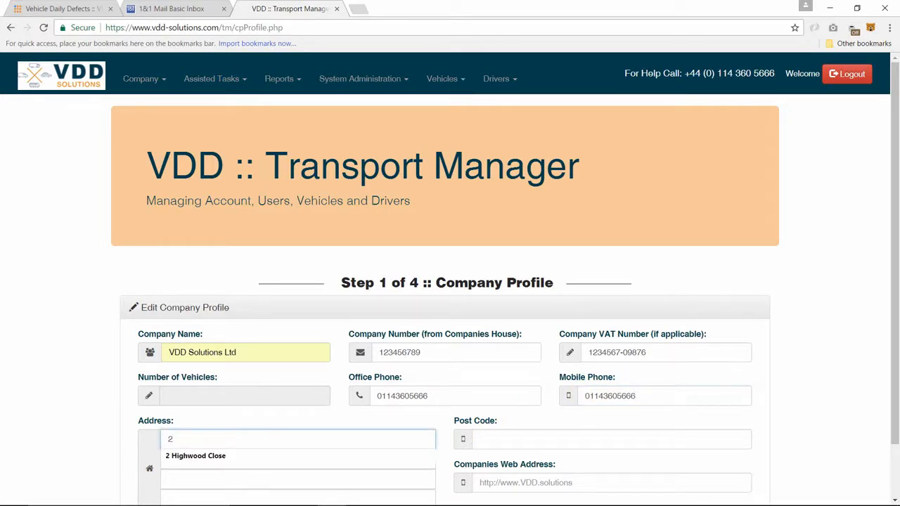
key("Tab")
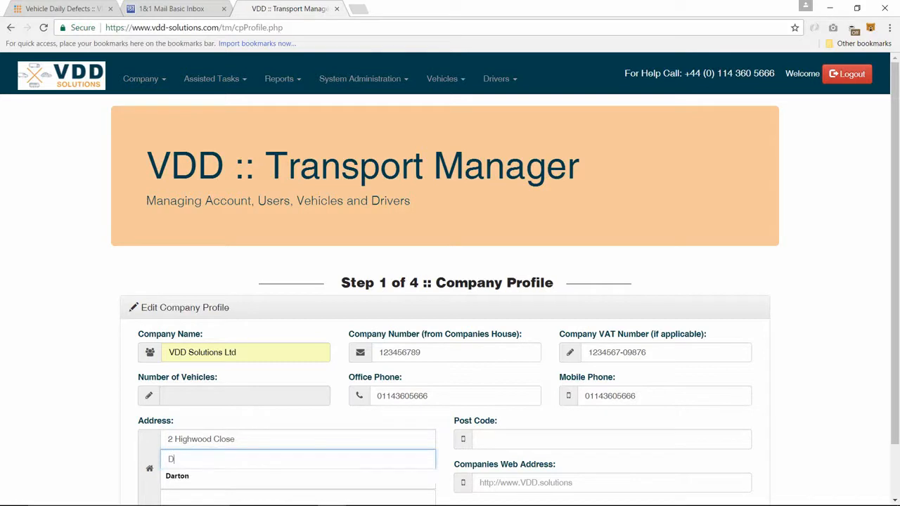
key("Tab")
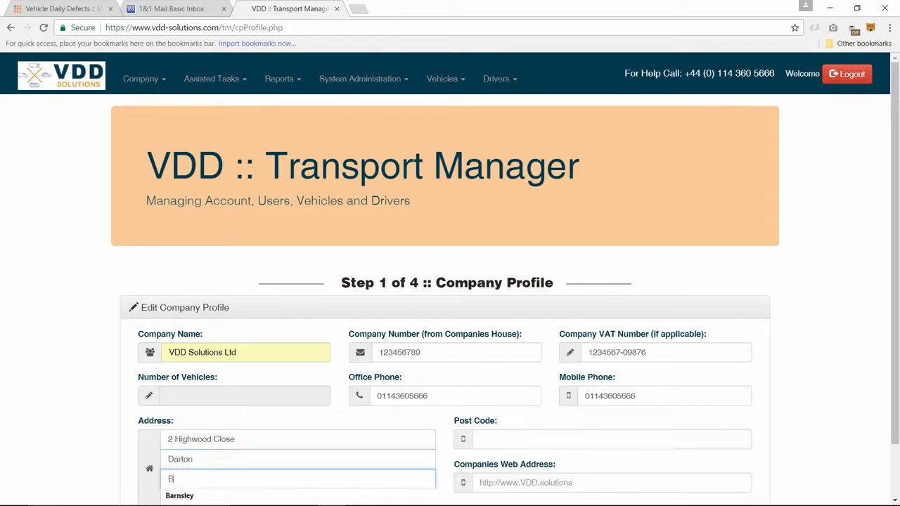
key("Tab")
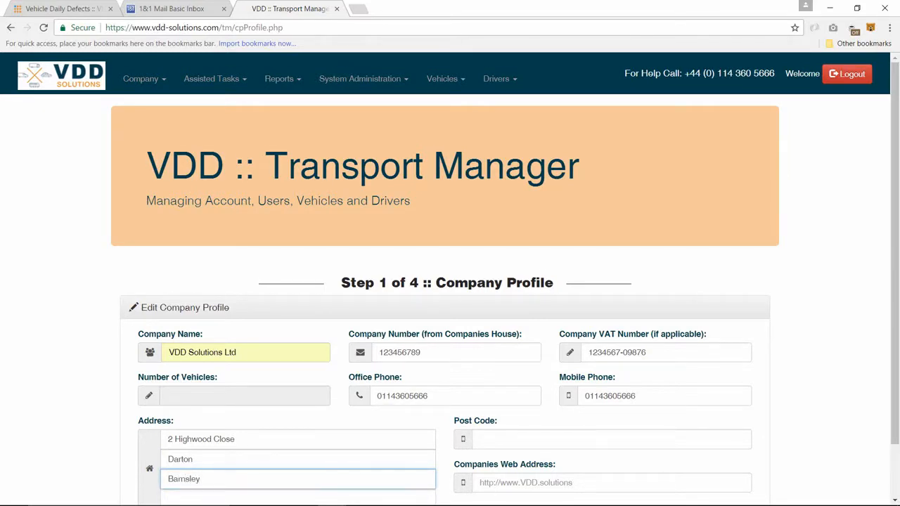
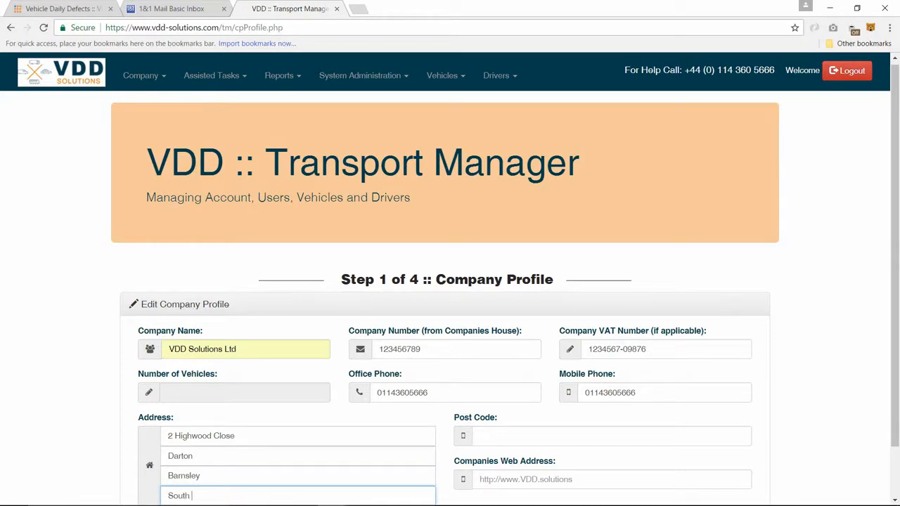
key("Tab")
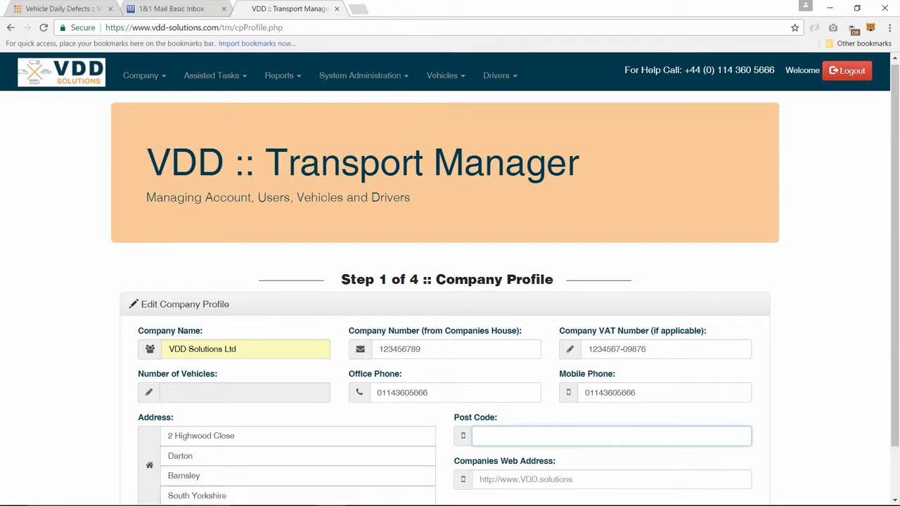
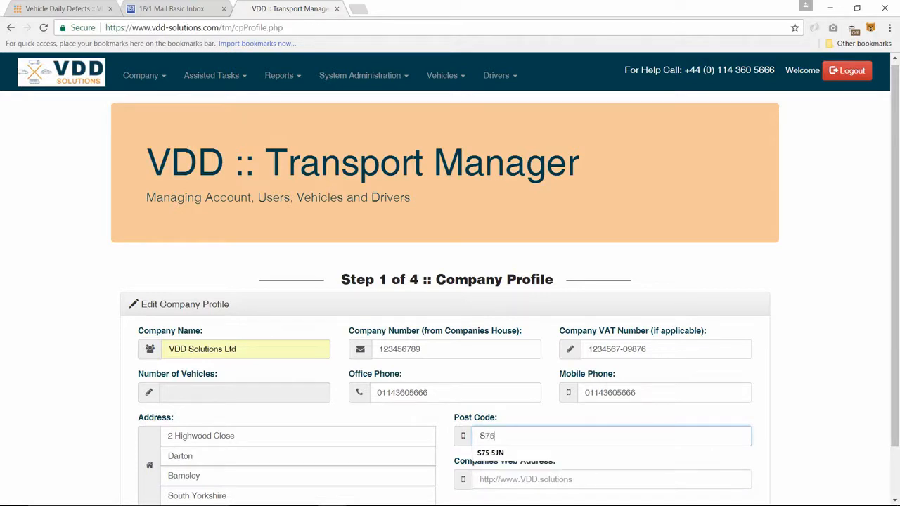
- Enter vddsolutions.co.uk as the company web address and save the company profile
key("Tab")
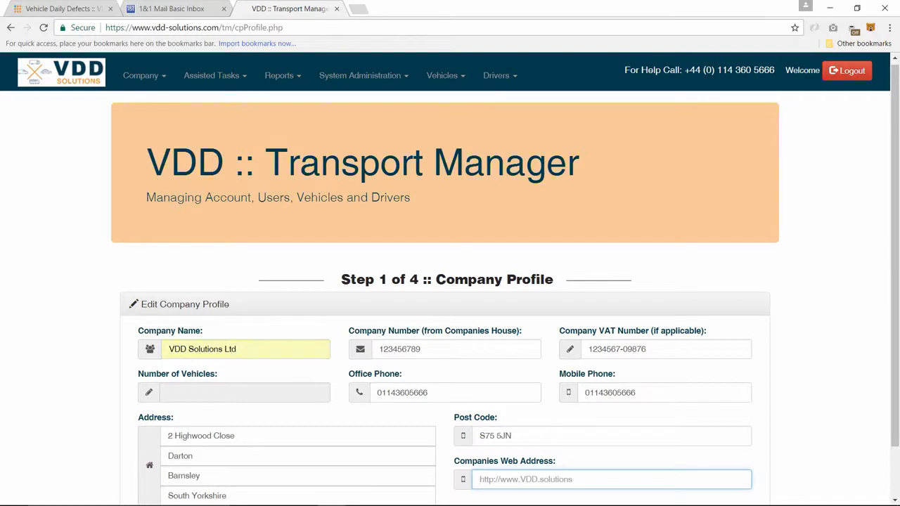
type("v")
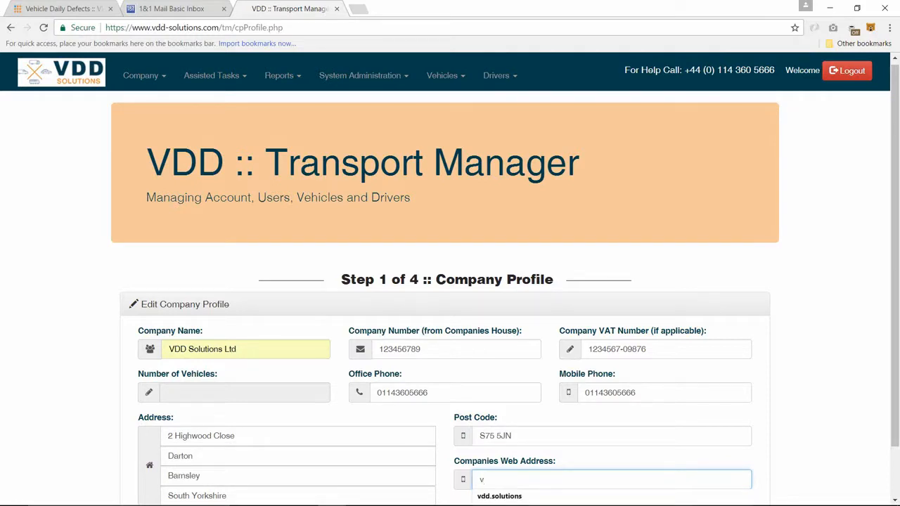
type("dds")
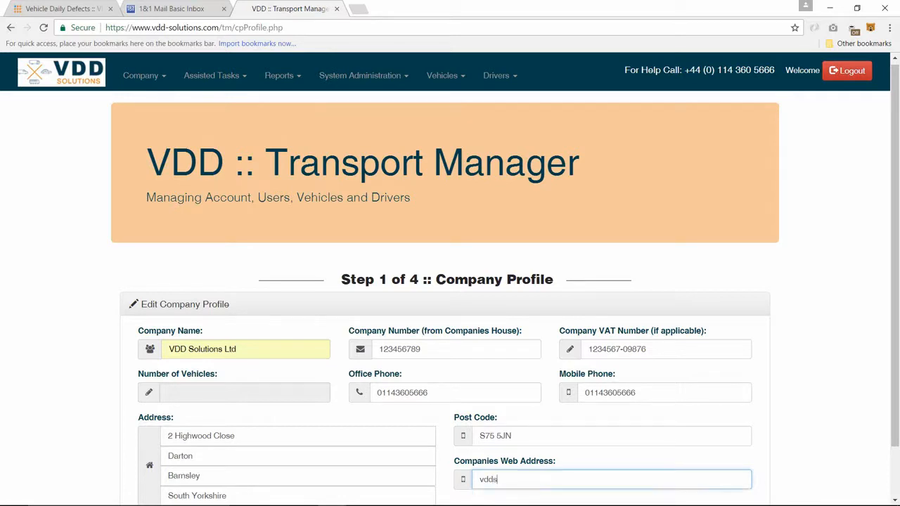
type("olutions.co.uk")
scroll(450, 282, "down", 2)
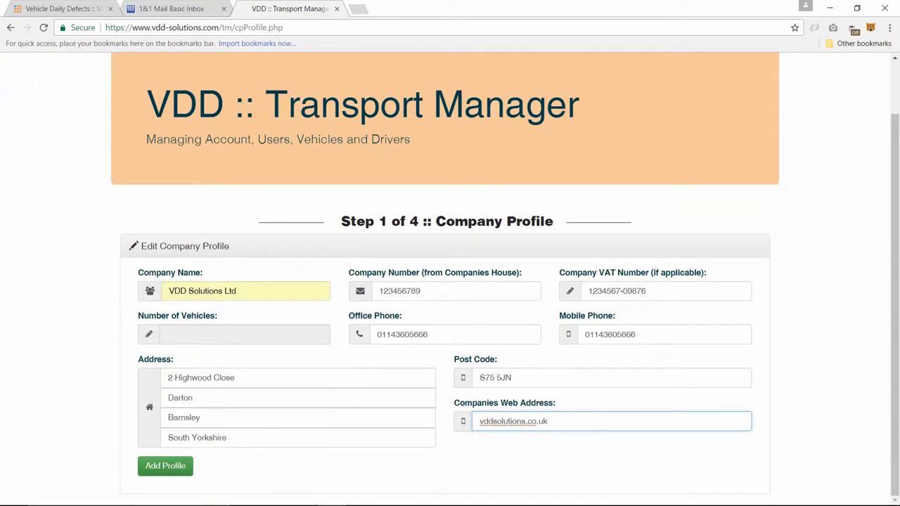
left_click(159, 471)
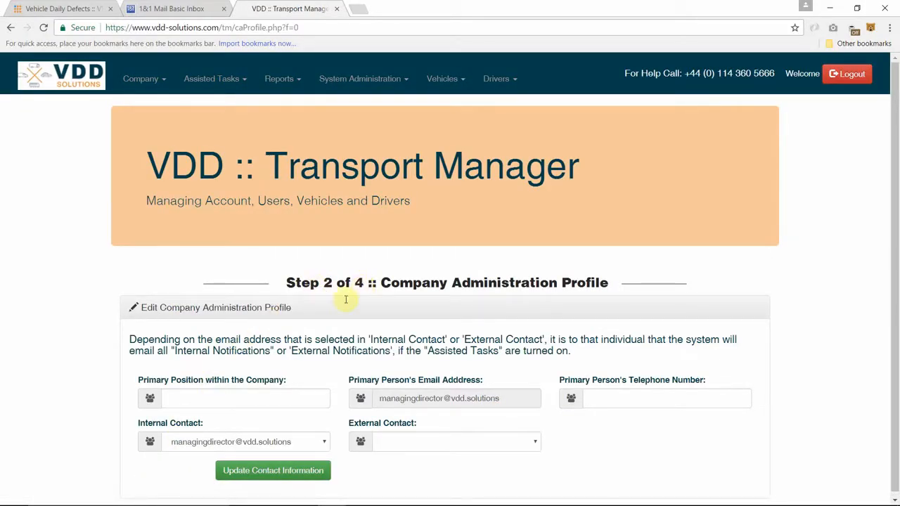
- Enter Managing Director as primary position and the primary person's telephone number, then save
left_click(198, 398)
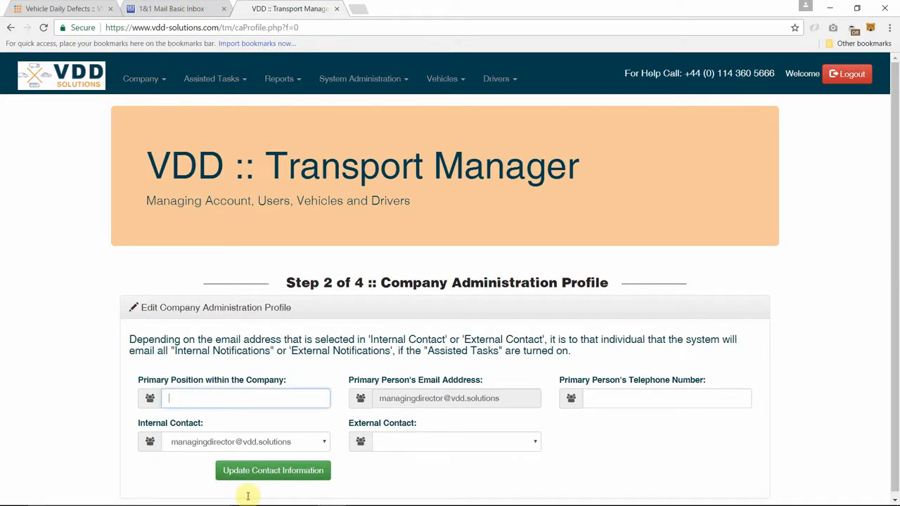
type("Managing Director")
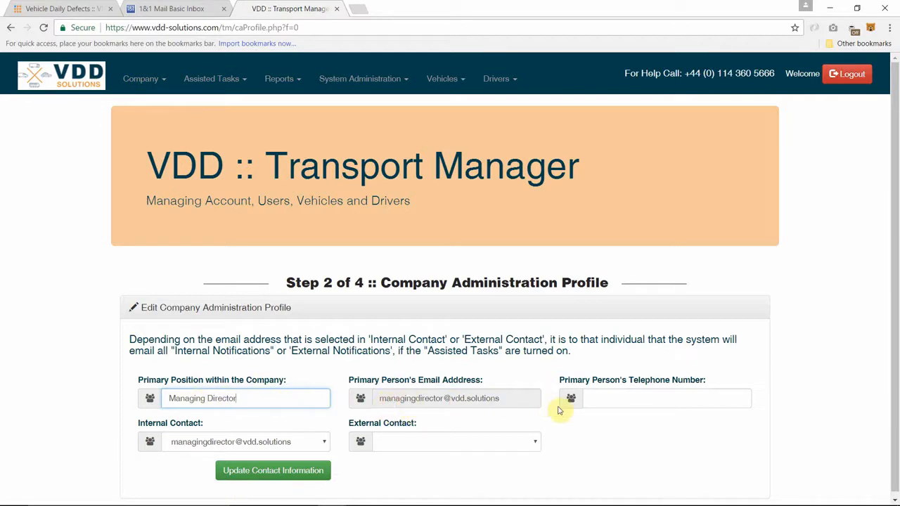
left_click(611, 400)
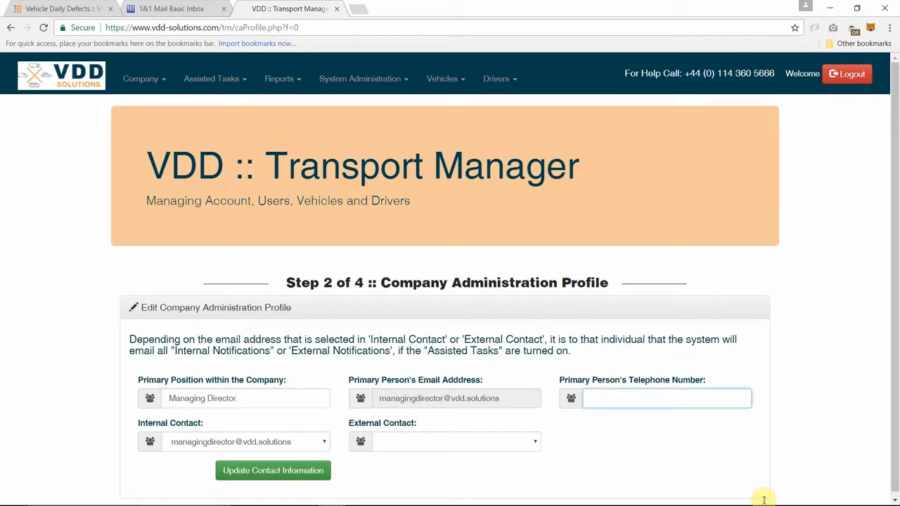
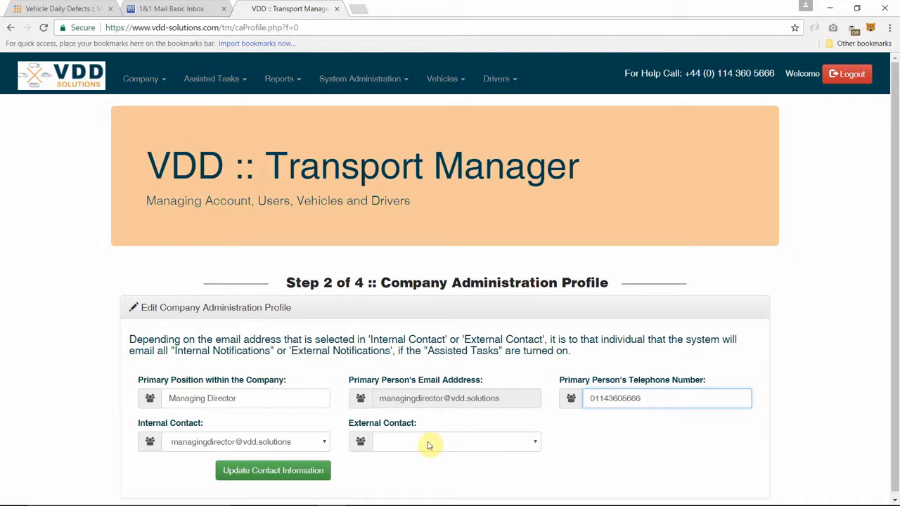
left_click(248, 471)
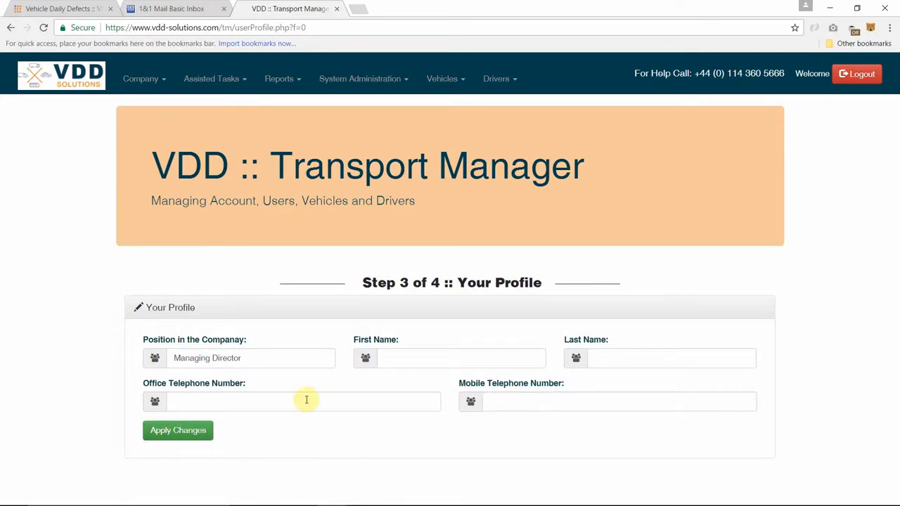
- Enter the user's first and last name in Your Profile
left_click(394, 358)
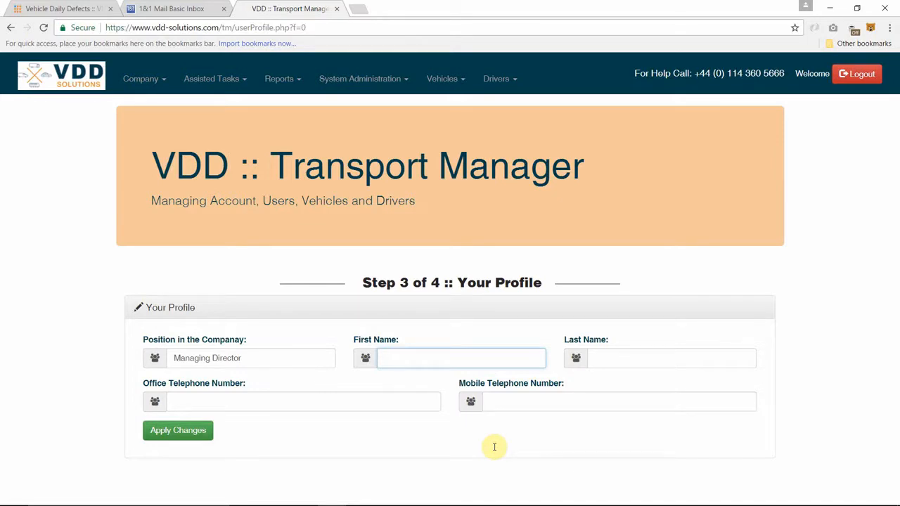
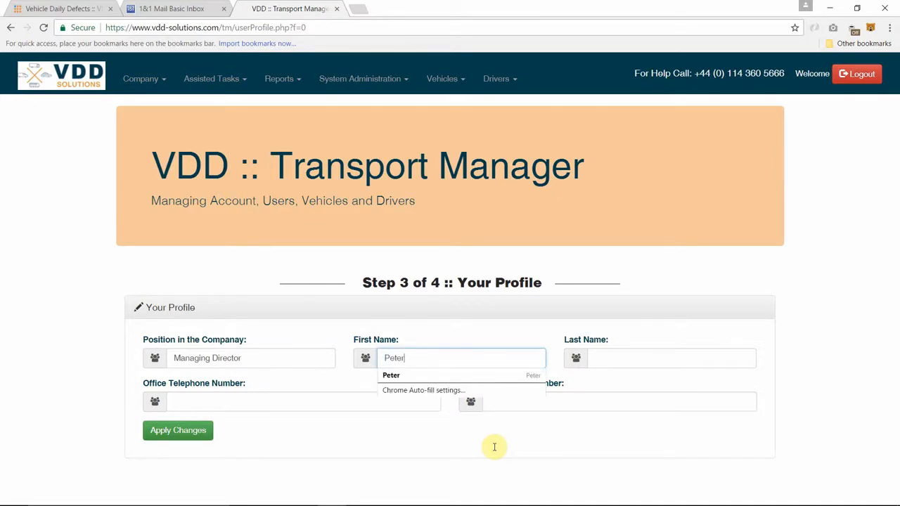
key("Tab")
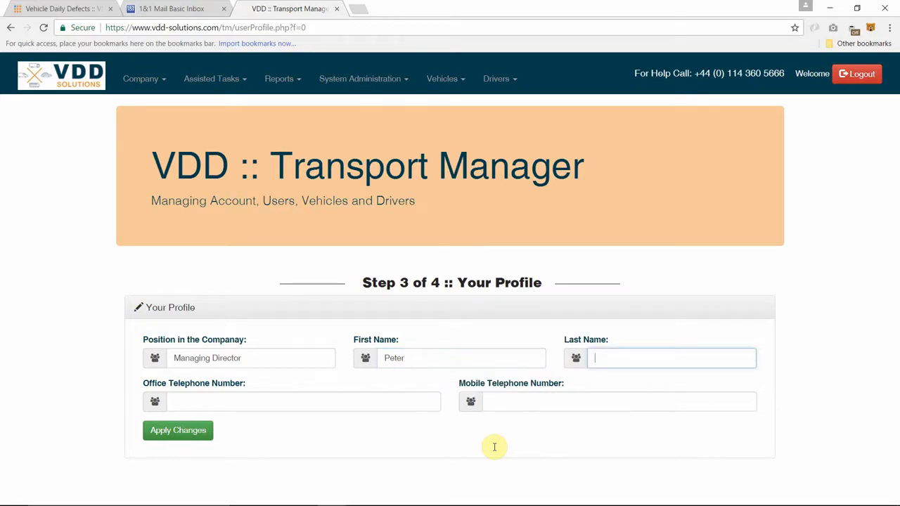
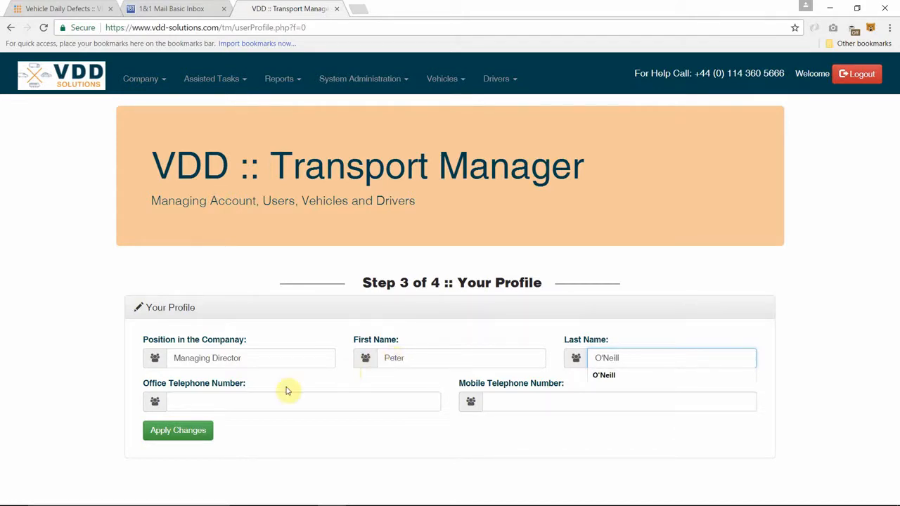
- Enter the office telephone number and copy it into the mobile telephone field
left_click(250, 404)
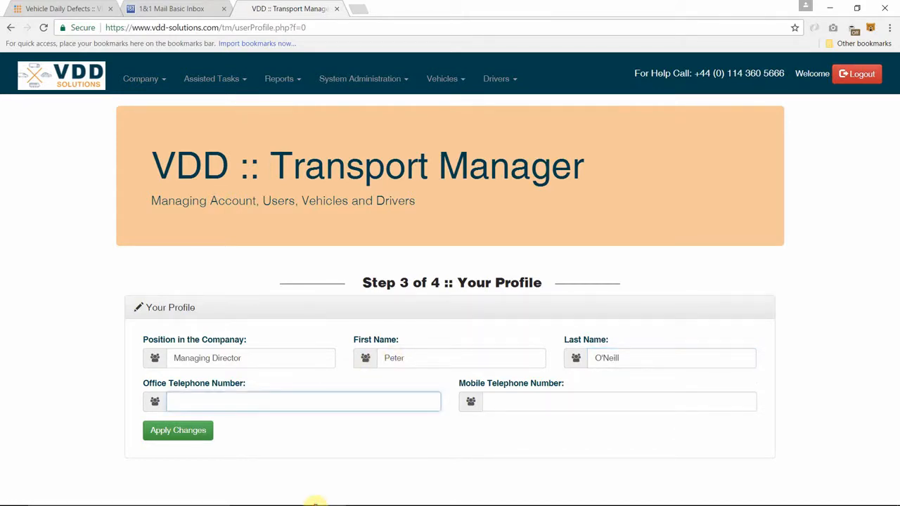
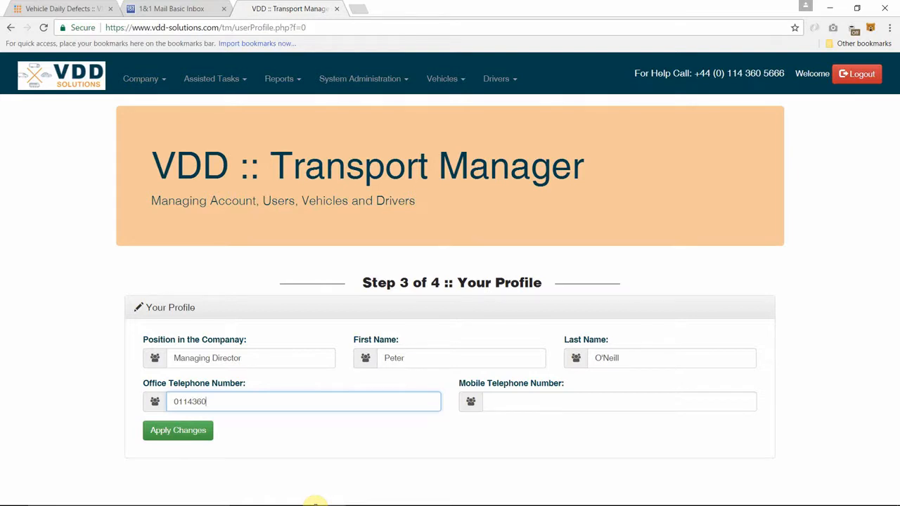
key("ctrl+a")
key("ctrl+c")
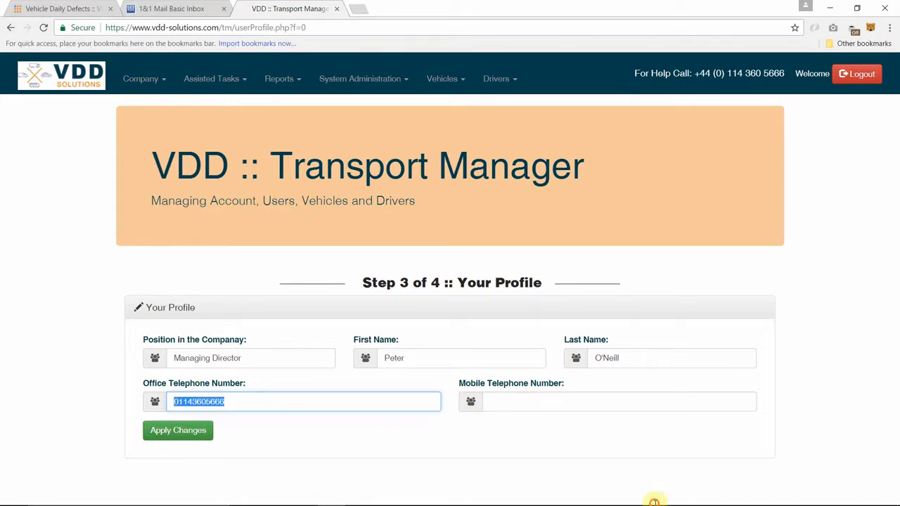
key("Tab")
key("ctrl+v")
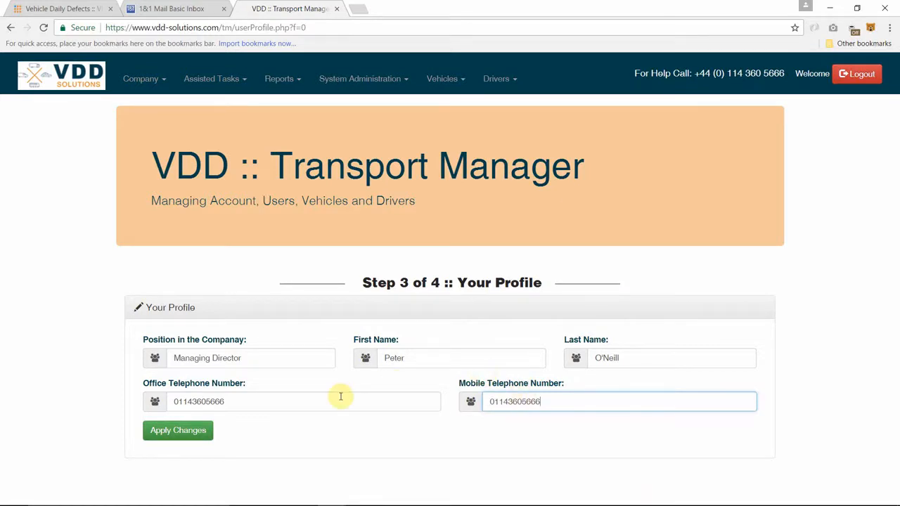
- Save the profile, go to Step 4 Company Billing Profile, and keep Pay via BACS as payment type
left_click(170, 435)
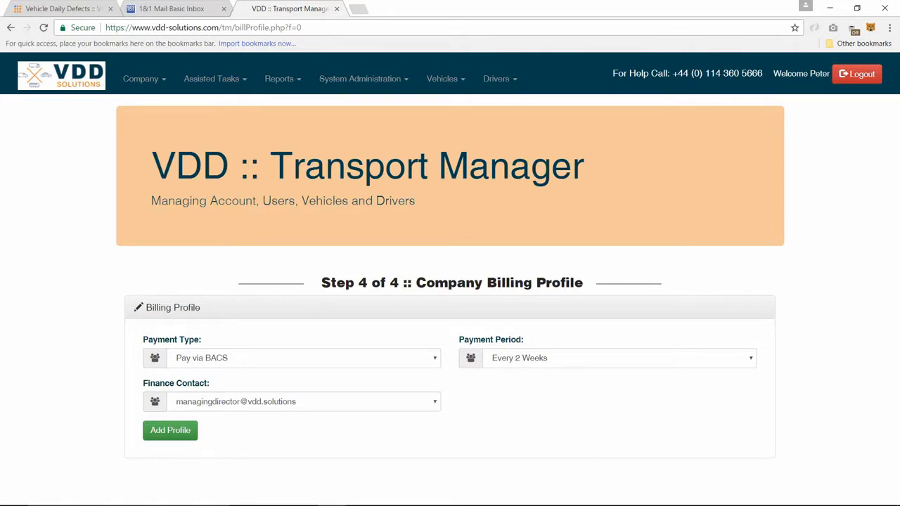
left_click(258, 365)
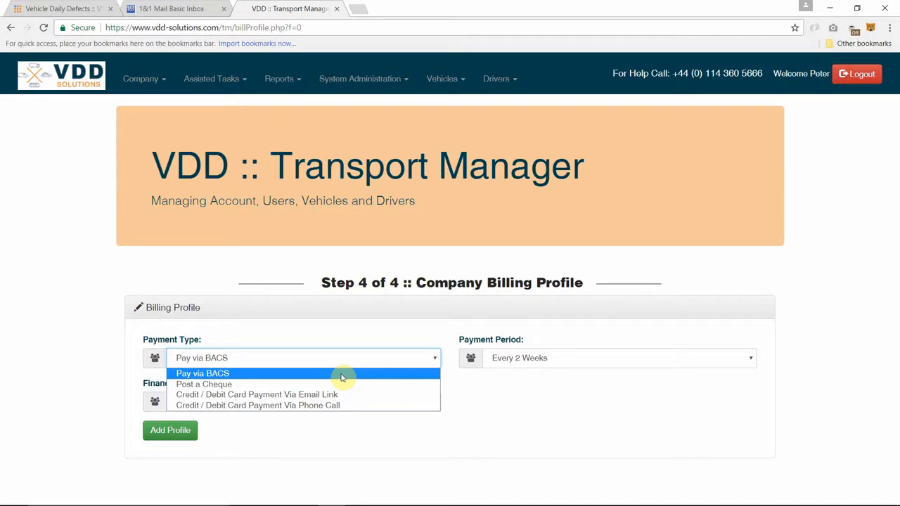
left_click(427, 471)
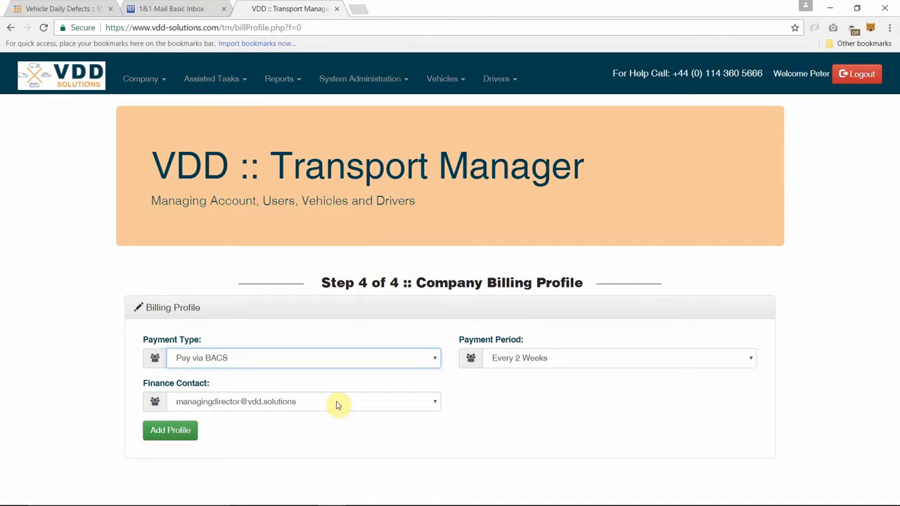
- Set the payment period to Every 12 Weeks and add the company billing profile
left_click(536, 361)
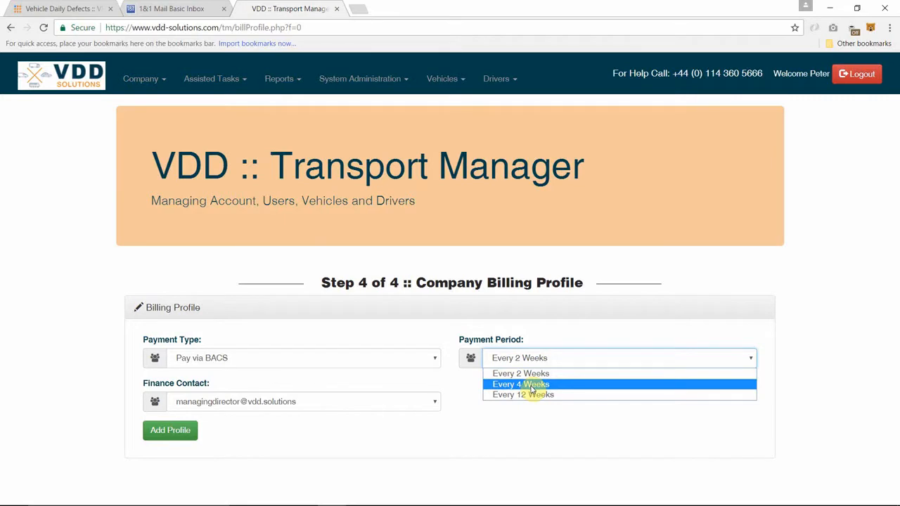
left_click(533, 396)
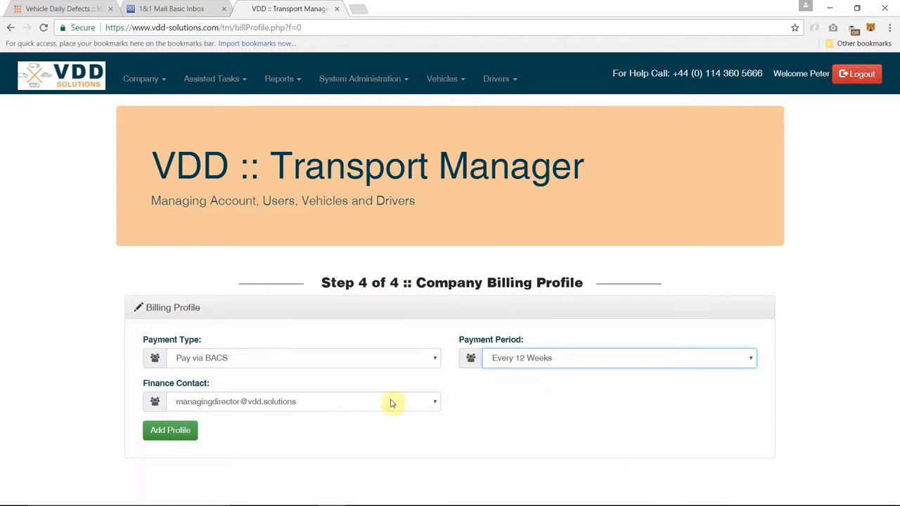
left_click(184, 435)
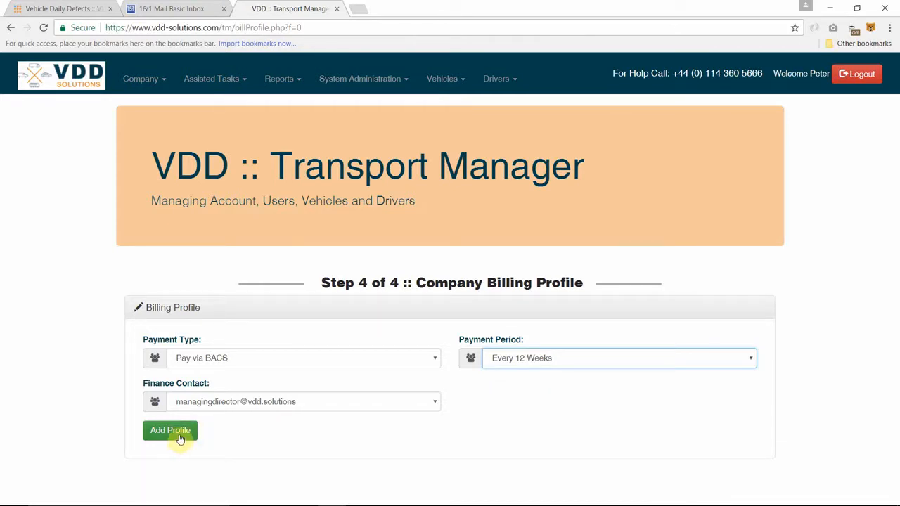
left_click(180, 439)
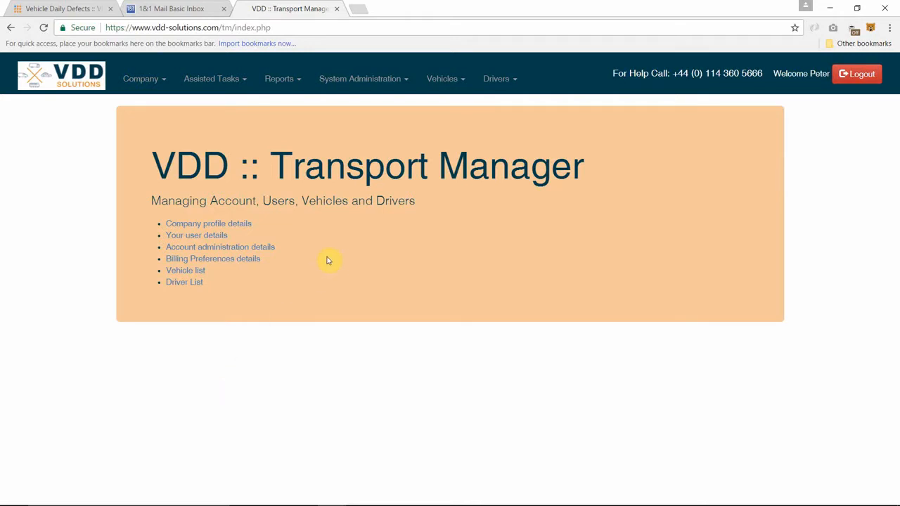
- Open the System Administration menu from the Transport Manager home page
left_click(359, 83)
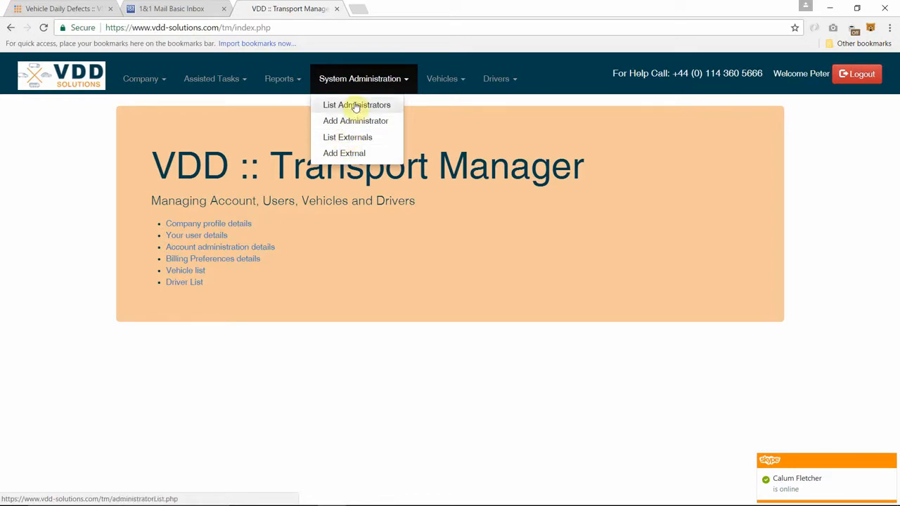
- Open Add Administrator and set the account type to Transport Manager / Admin Staff
left_click(345, 121)
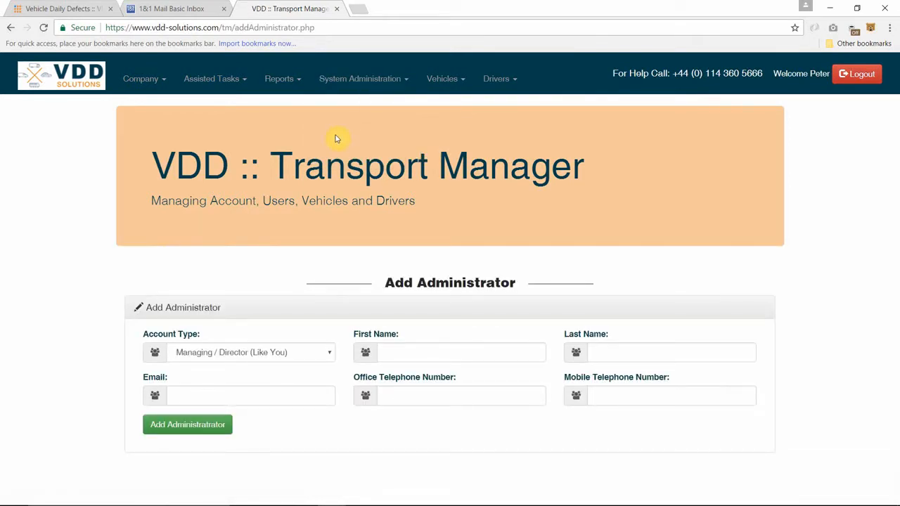
left_click(327, 354)
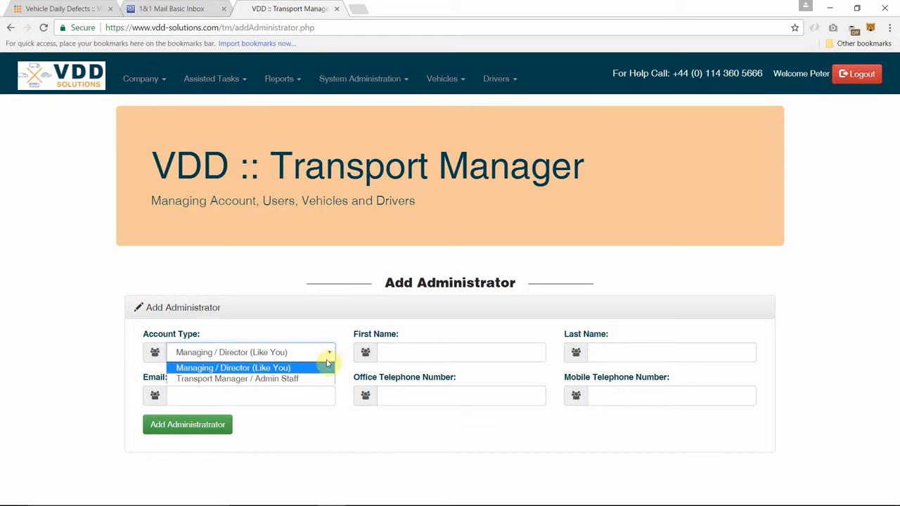
left_click(320, 380)
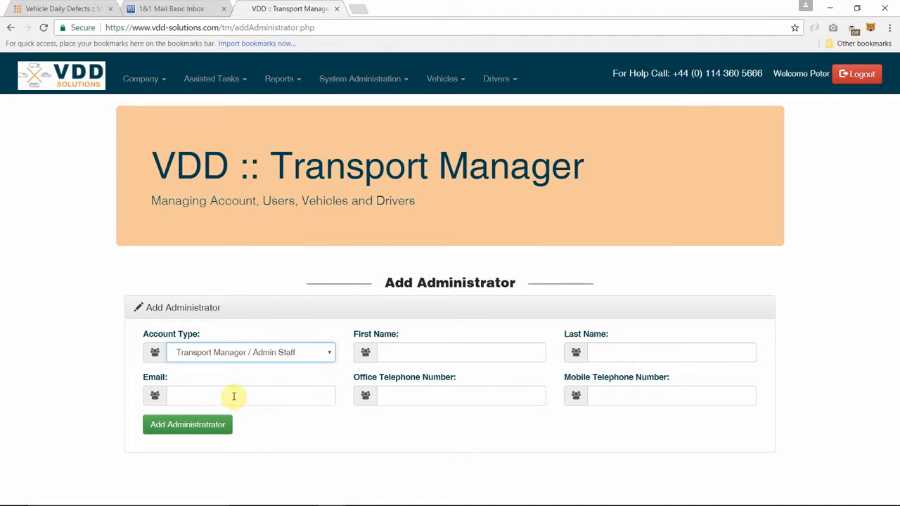
- Enter the new administrator's e-mail address, correcting a mistyped ending
key("Tab")
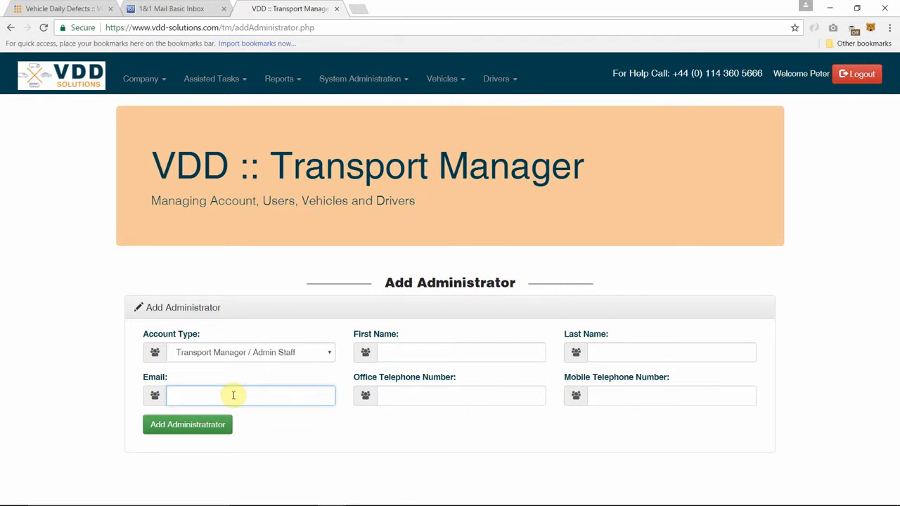
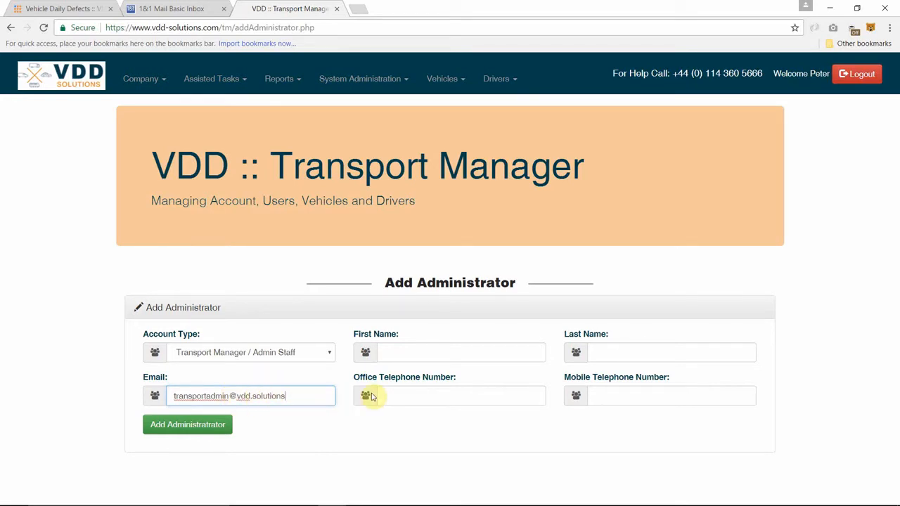
- Enter the office telephone number and select it for copying
left_click(395, 394)
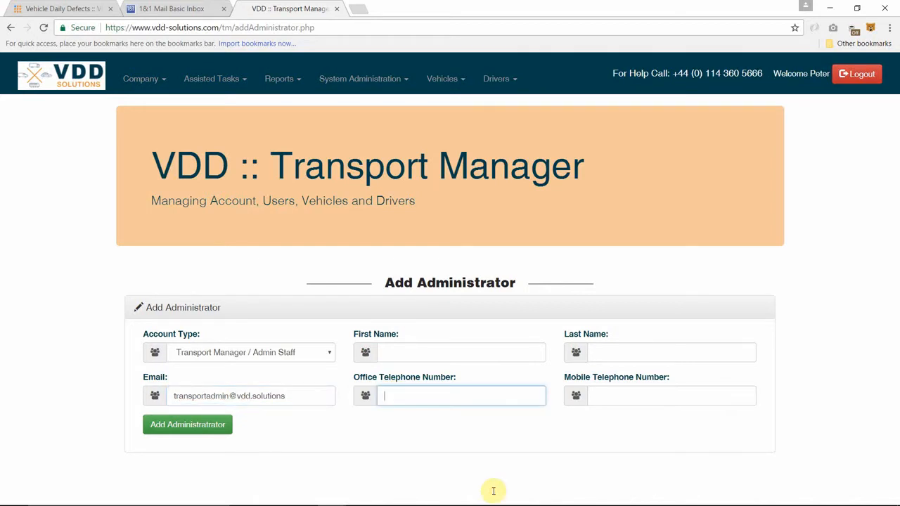
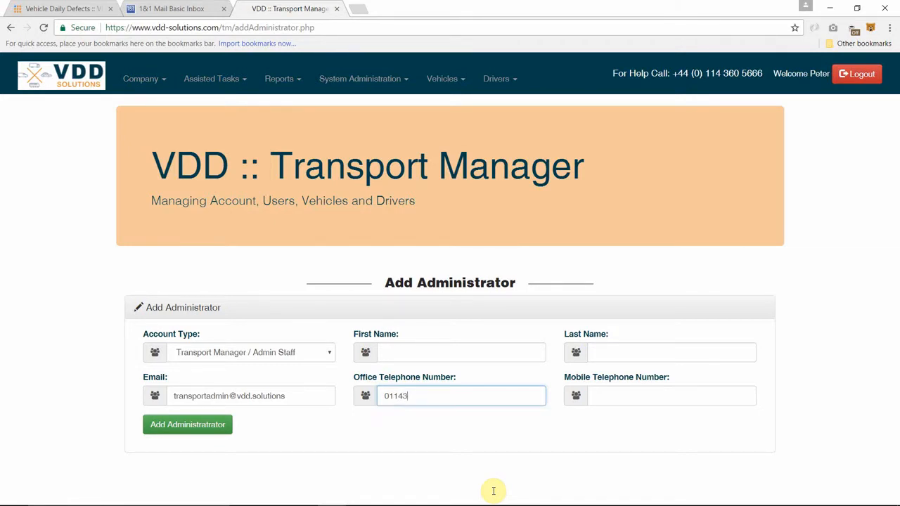
key("ctrl+a")
key("ctrl+c")
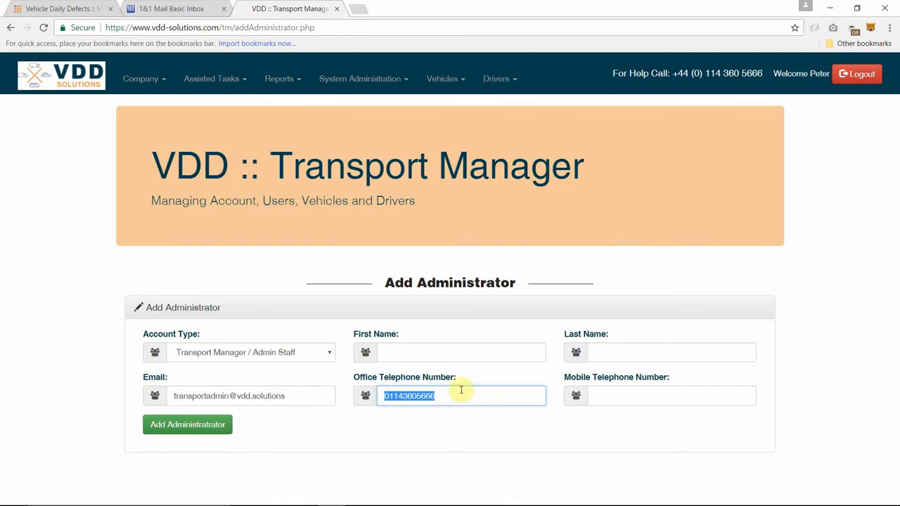
- Paste the same number into Mobile Telephone Number and attempt to add the administrator
left_click(605, 394)
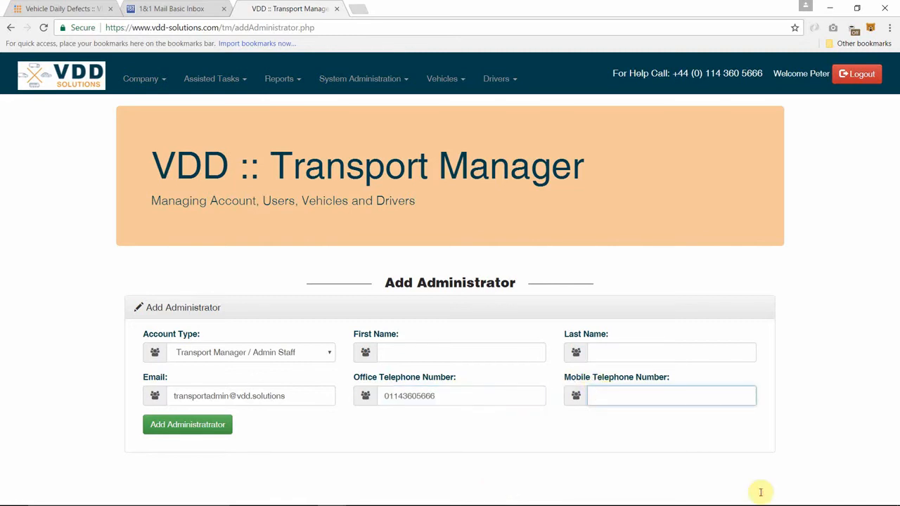
key("ctrl+v")
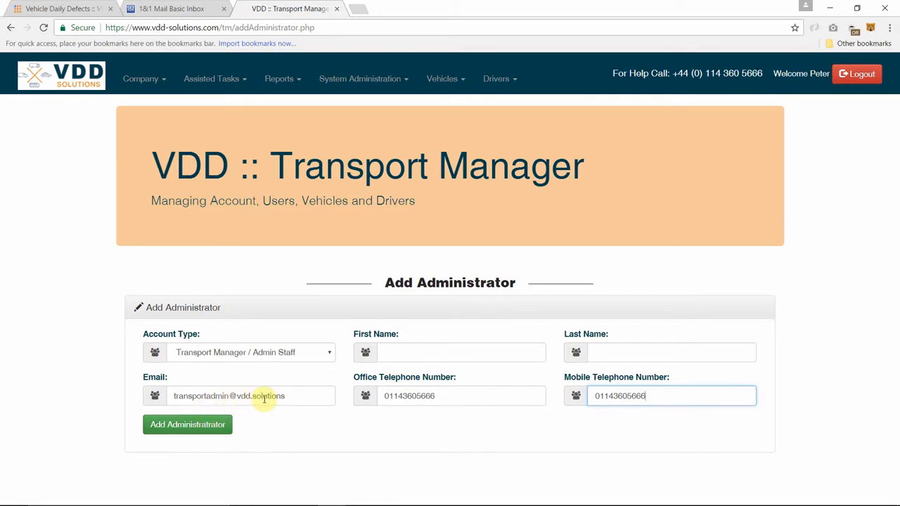
left_click(216, 427)
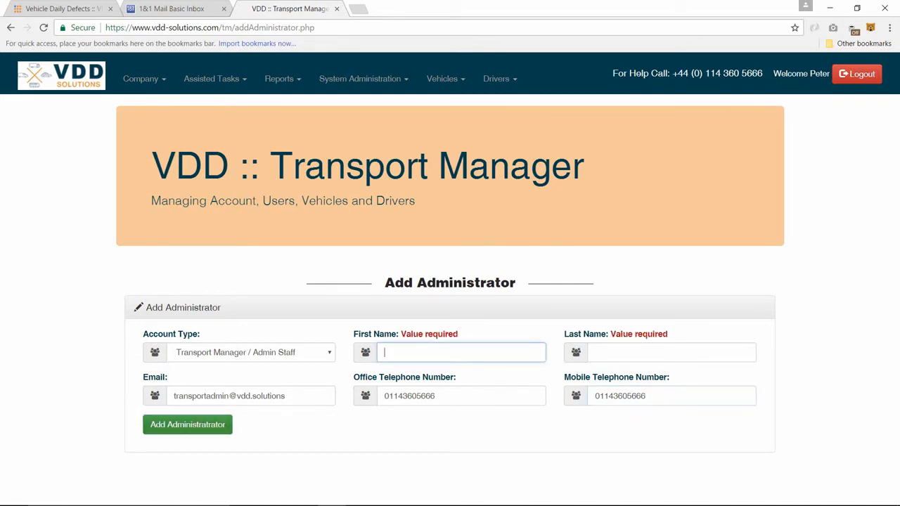
- Fill first and last name from saved suggestions, send the invitation, and close the confirmation
left_click(422, 353)
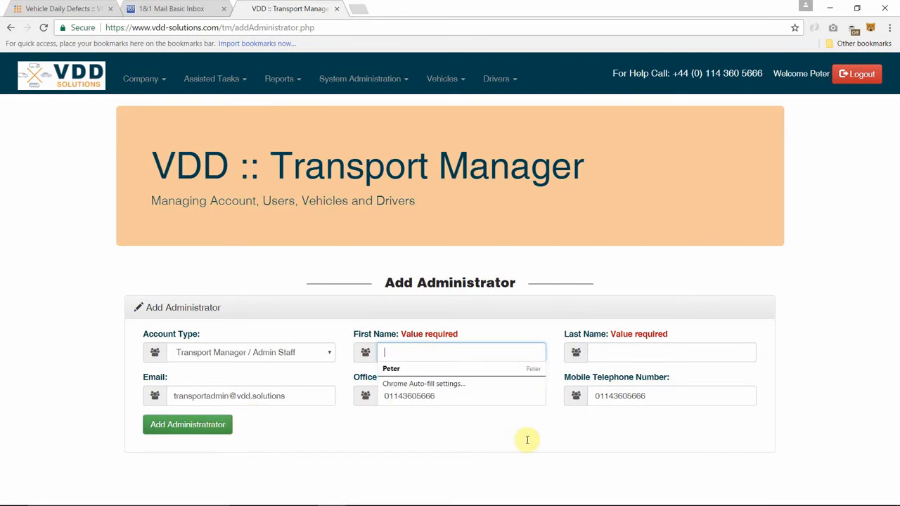
left_click(422, 370)
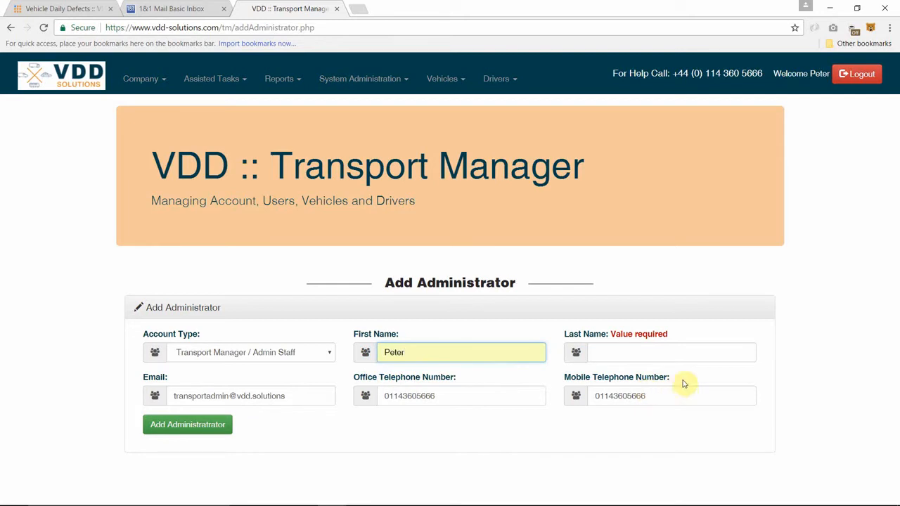
left_click(657, 352)
type("o")
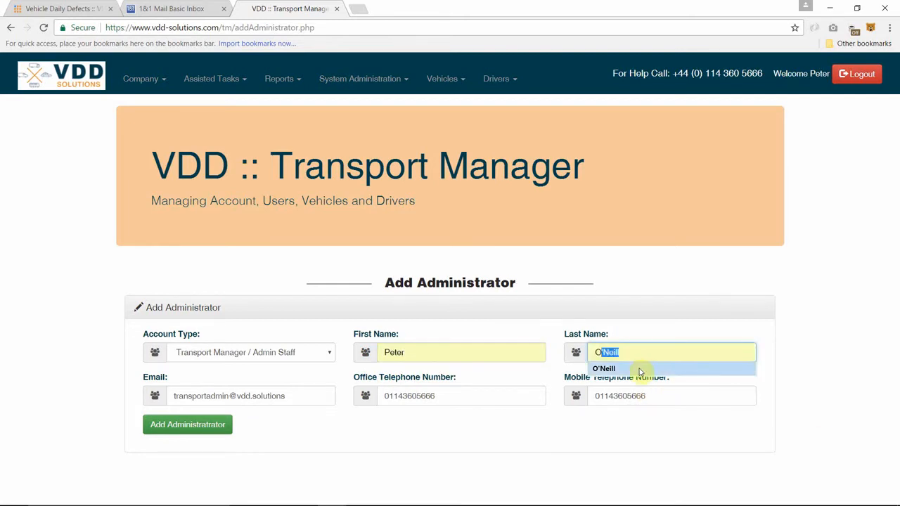
left_click(643, 368)
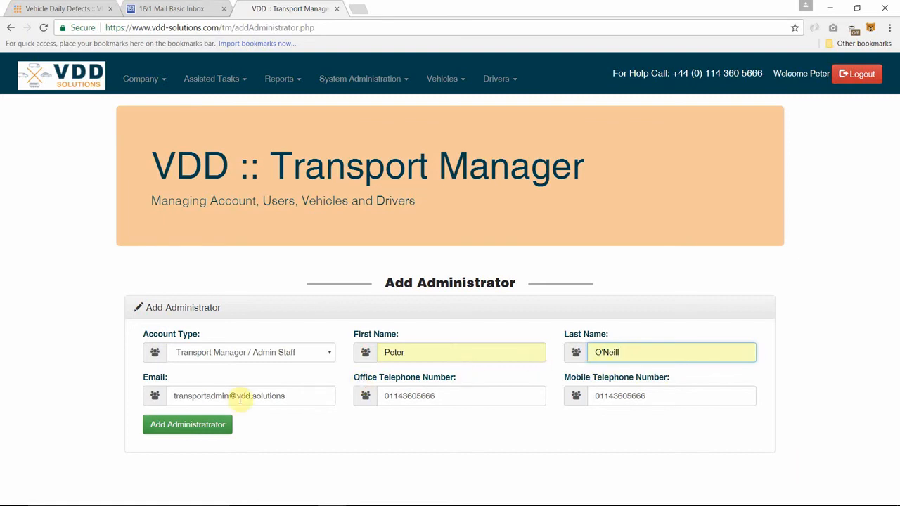
left_click(208, 426)
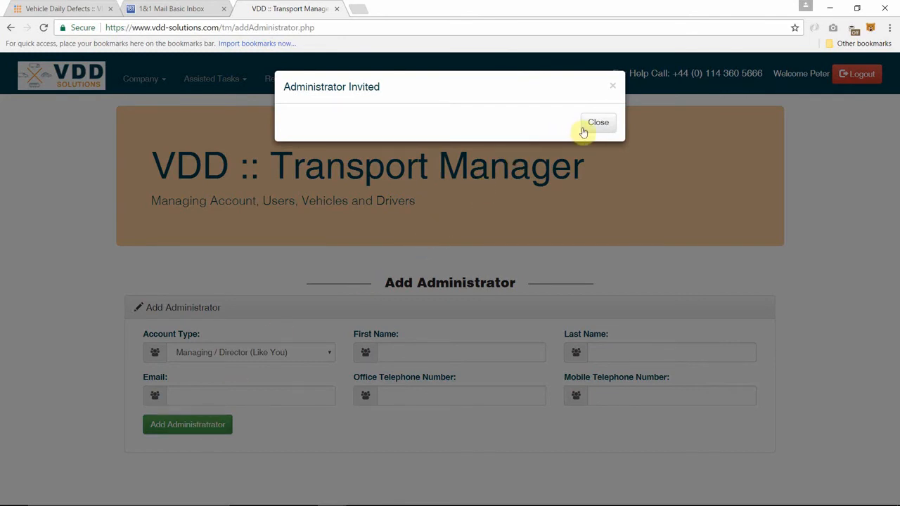
left_click(742, 158)
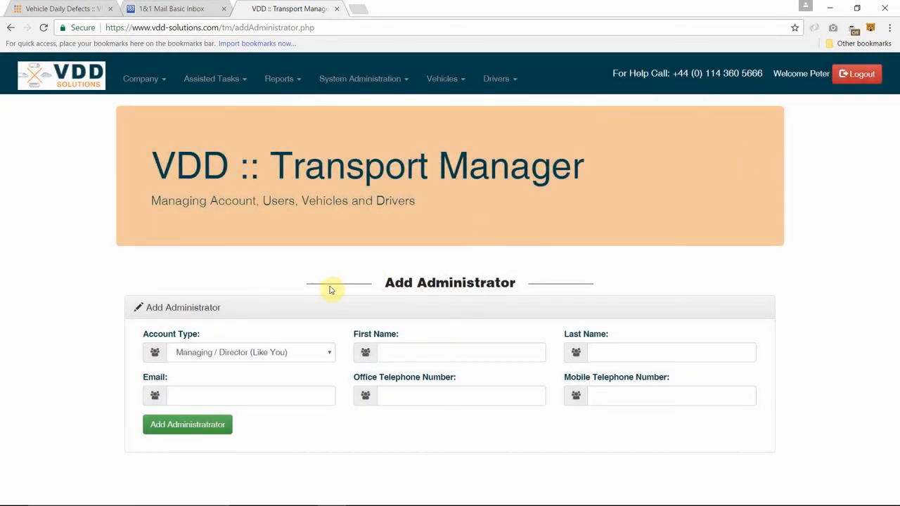